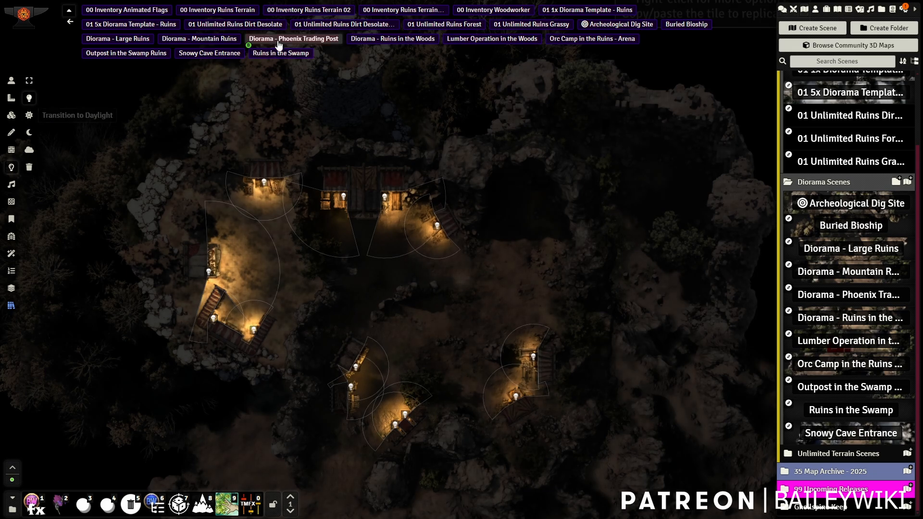
Open the Diorama - Mountain Ruins scene and capture a view centred on the ruins as its initial view position.
left_click(278, 129)
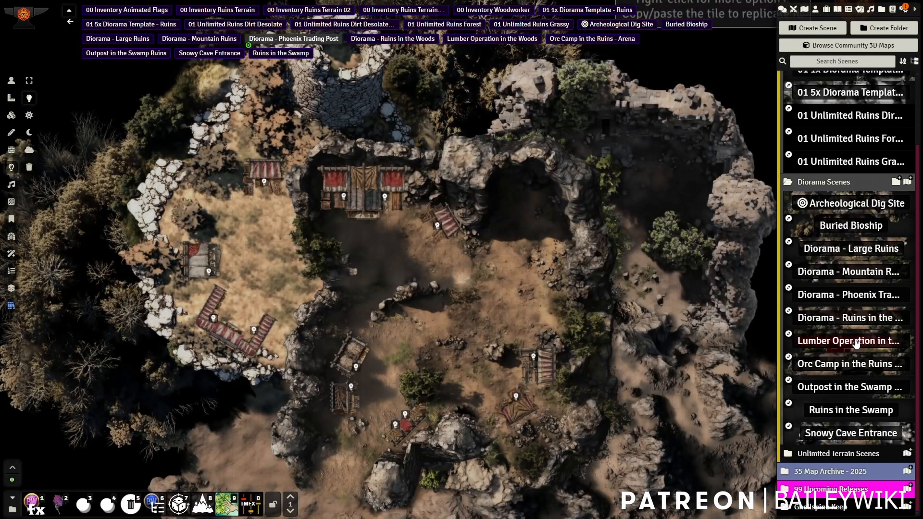
left_click(848, 272)
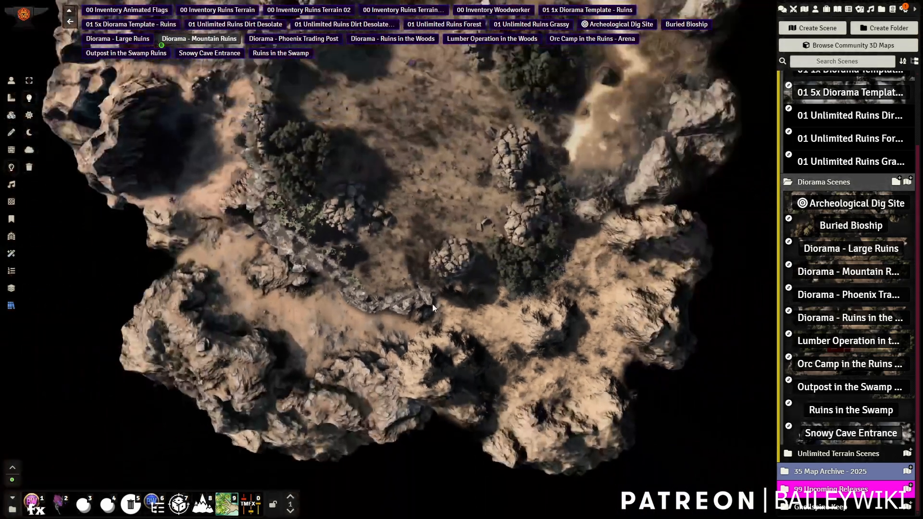
scroll(402, 378, "up", 2)
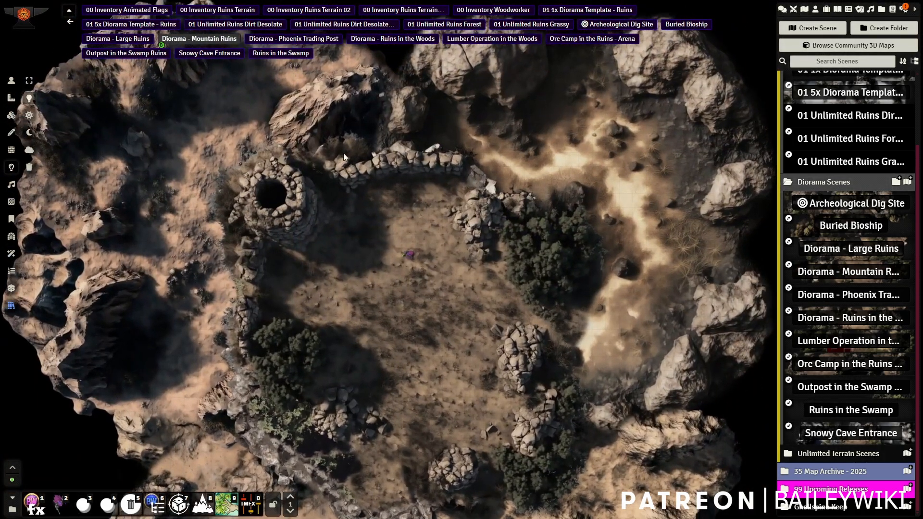
right_click(185, 42)
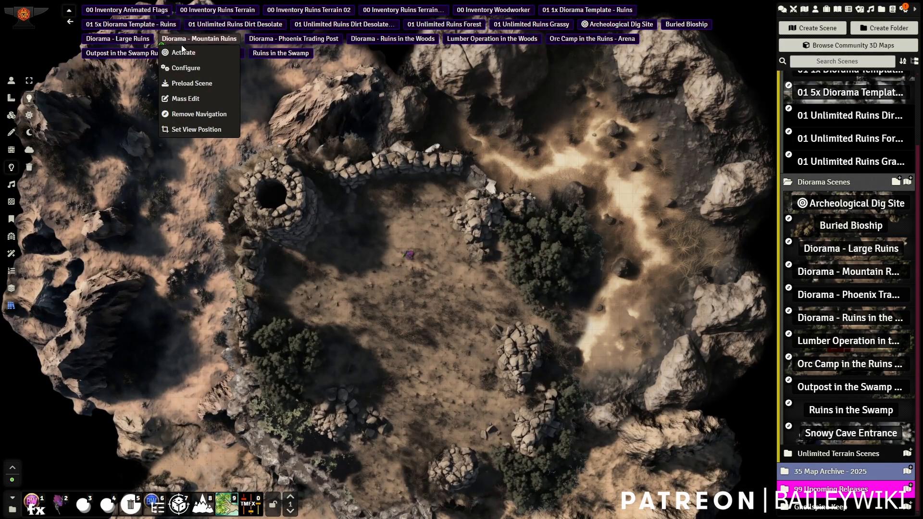
left_click(195, 128)
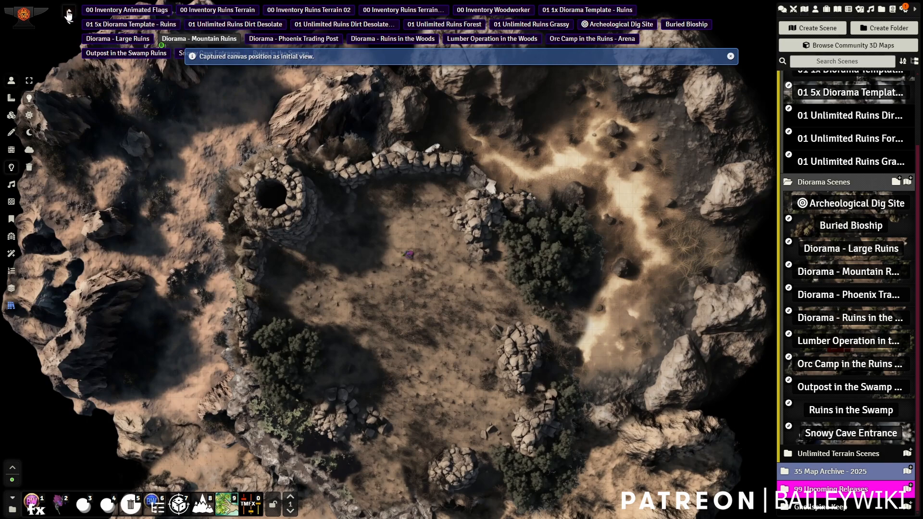
Collapse the scene navigation and move the purple token down the ruins clearing.
left_click(68, 13)
left_click(13, 82)
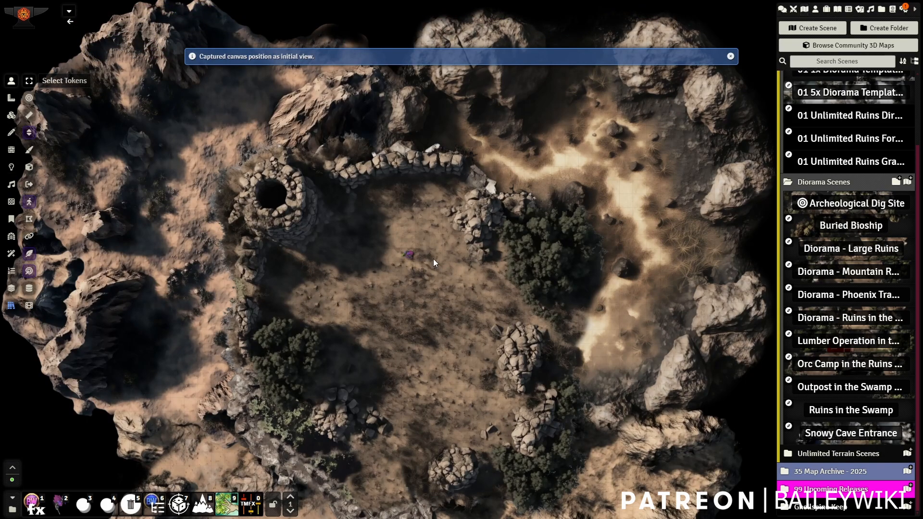
scroll(425, 273, "up", 3)
left_click_drag(457, 180, 342, 118)
left_click_drag(349, 235, 466, 145)
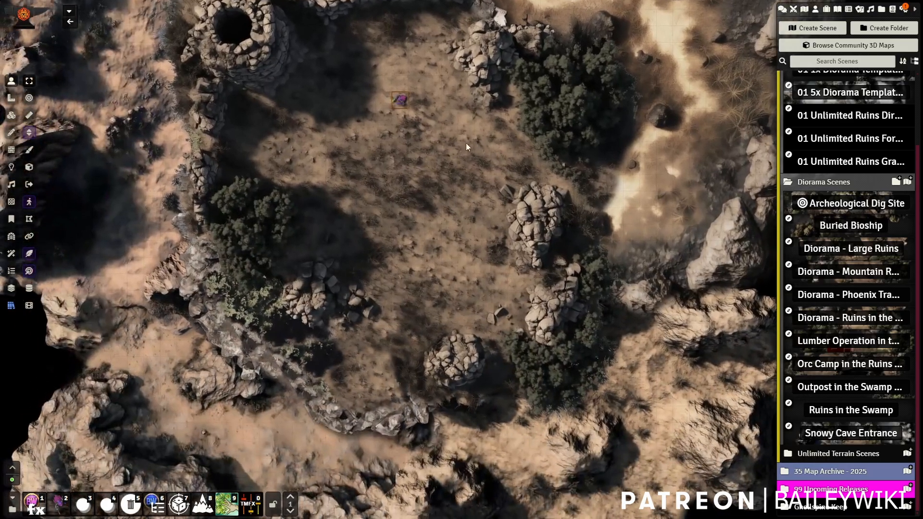
Set the maximum volume of the right-hand ambient sound in the clearing to 0.15 and update it.
left_click(11, 185)
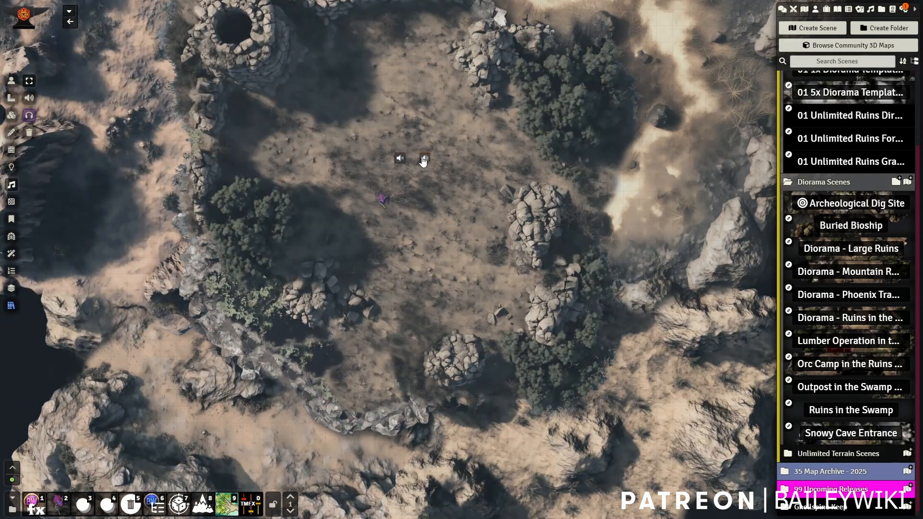
double_click(426, 160)
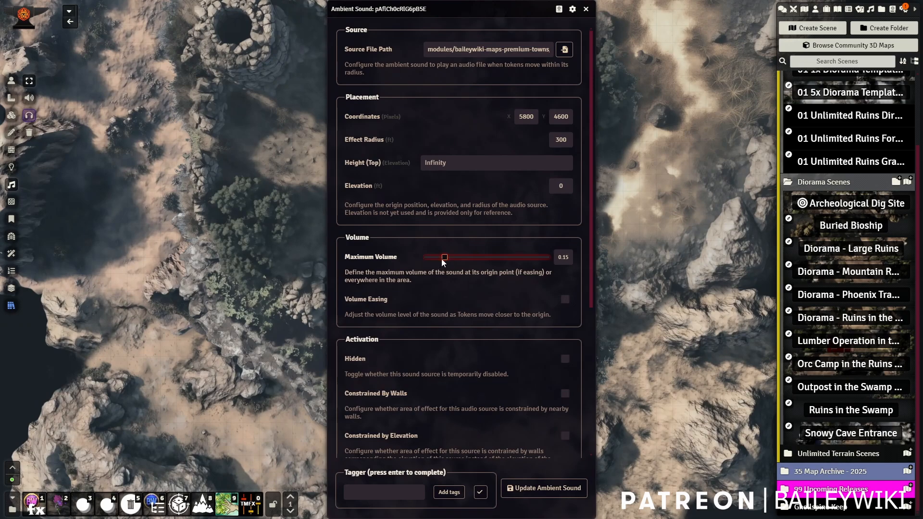
left_click(544, 488)
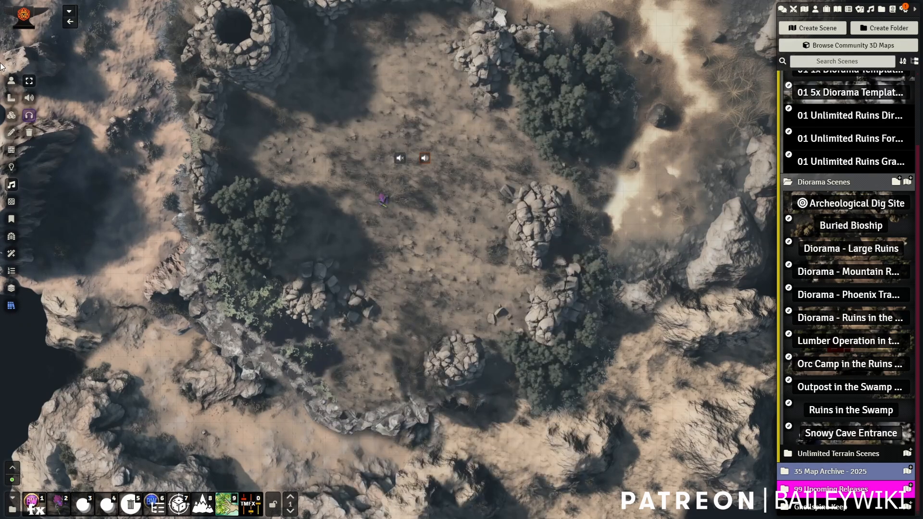
Return to token control and move the purple token further toward the southwest shrubs.
left_click(10, 81)
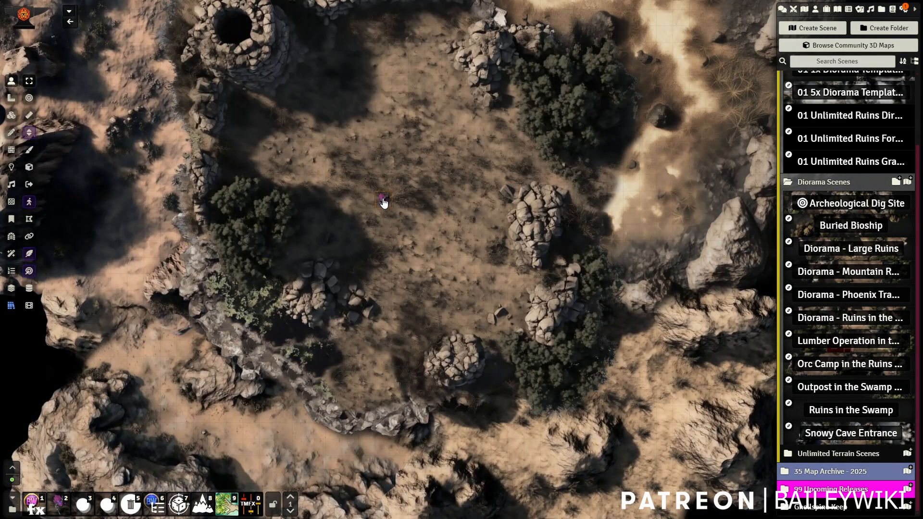
scroll(445, 208, "down", 3)
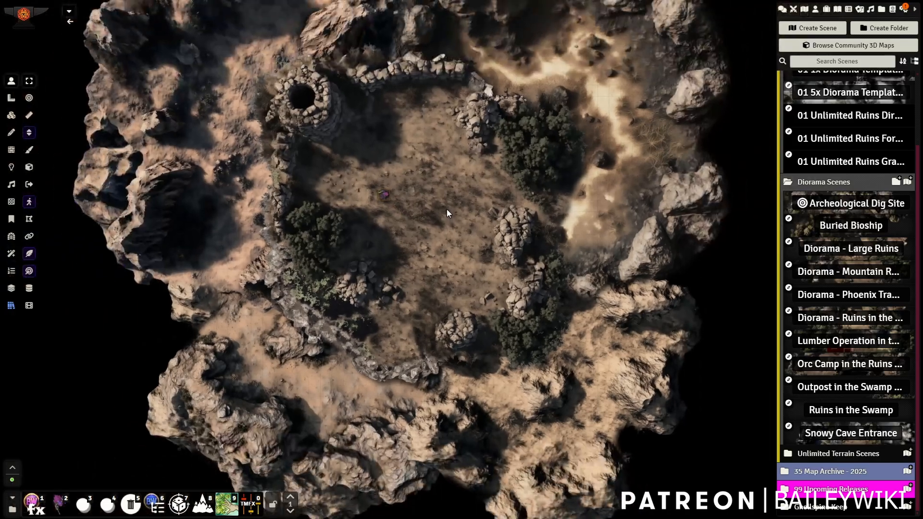
left_click_drag(442, 205, 436, 253)
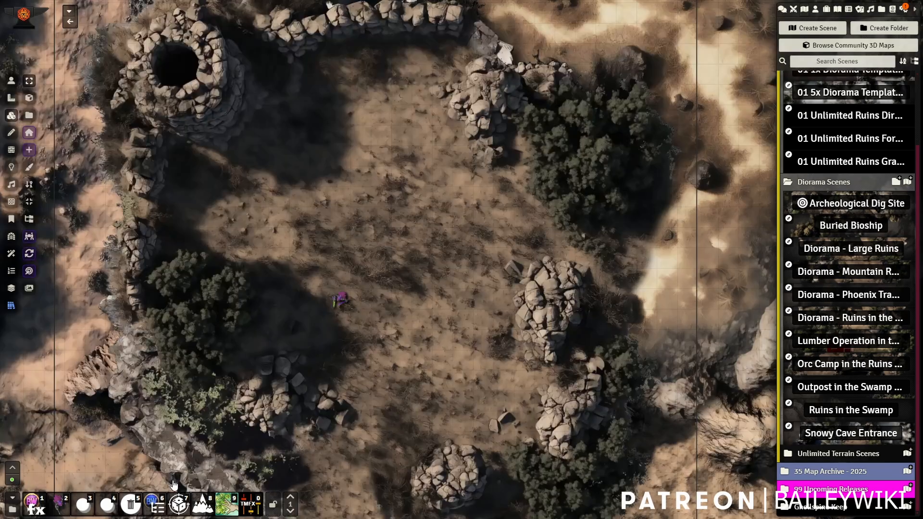
Spawn the C2 Church Ancient prefab from the religious buildings presets, rotated a quarter turn counterclockwise, on the map's western cliffs.
left_click(12, 305)
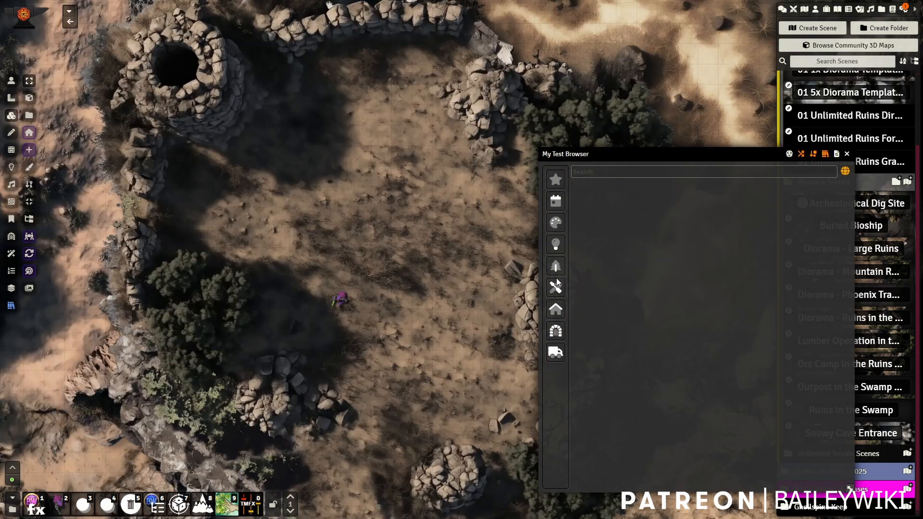
left_click(557, 308)
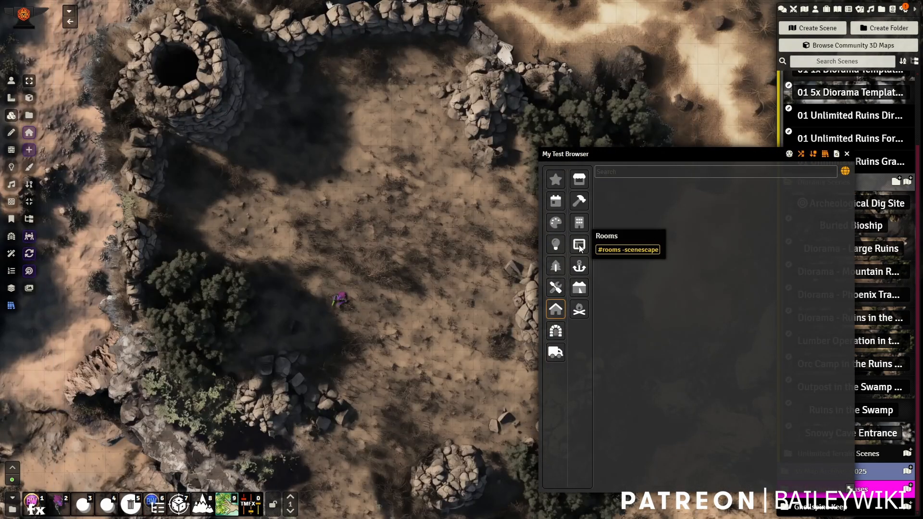
left_click(580, 223)
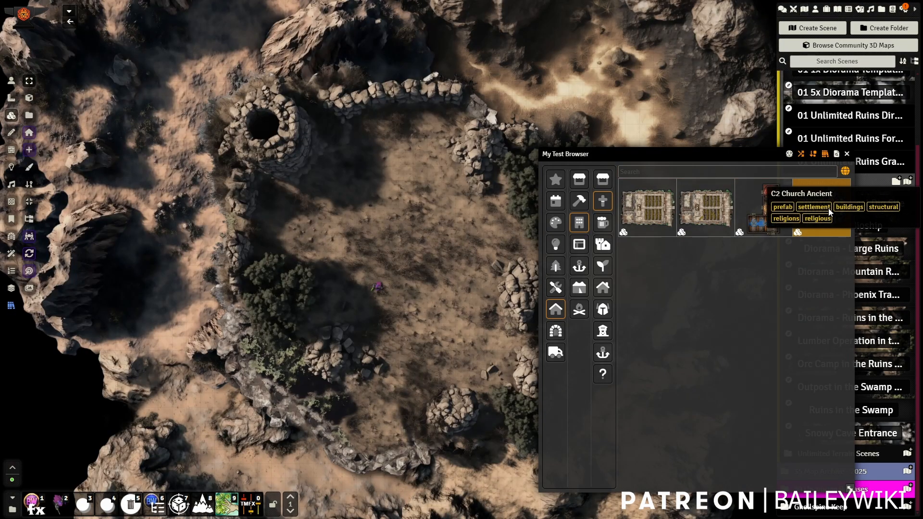
left_click(828, 212)
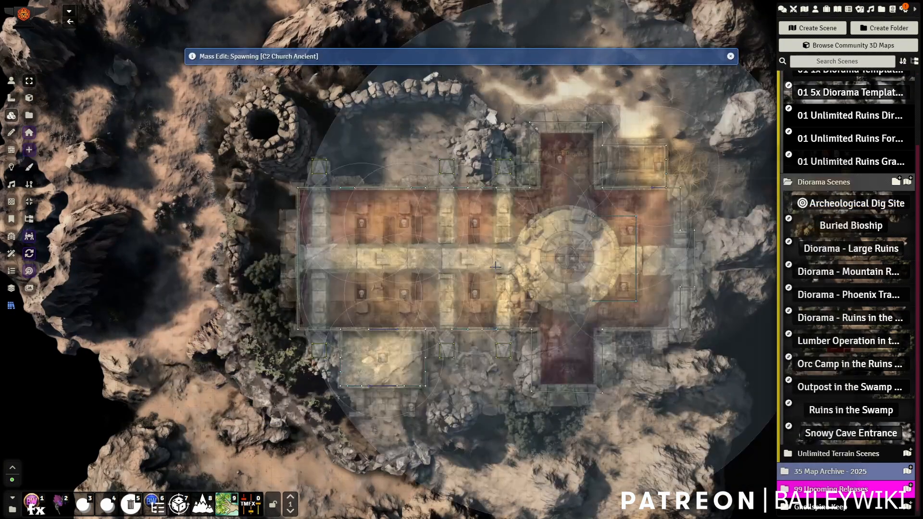
scroll(479, 357, "down", 5)
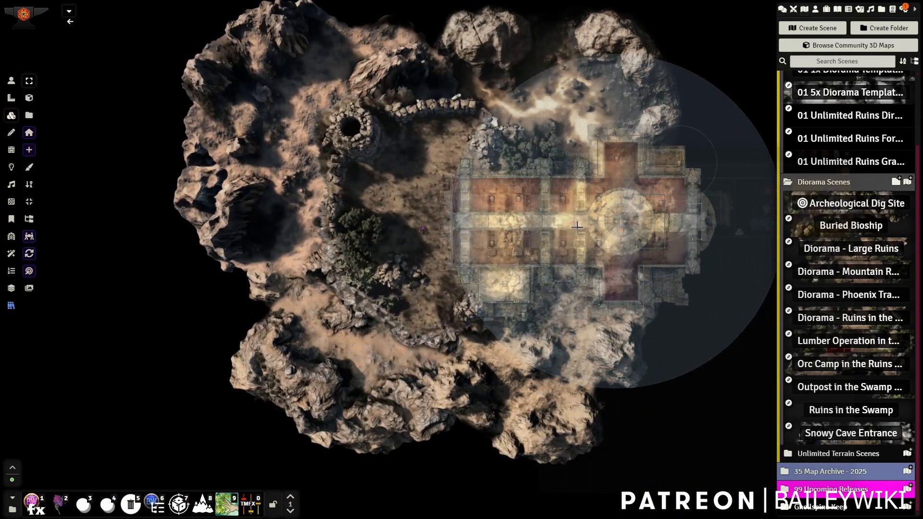
scroll(575, 243, "up", 4)
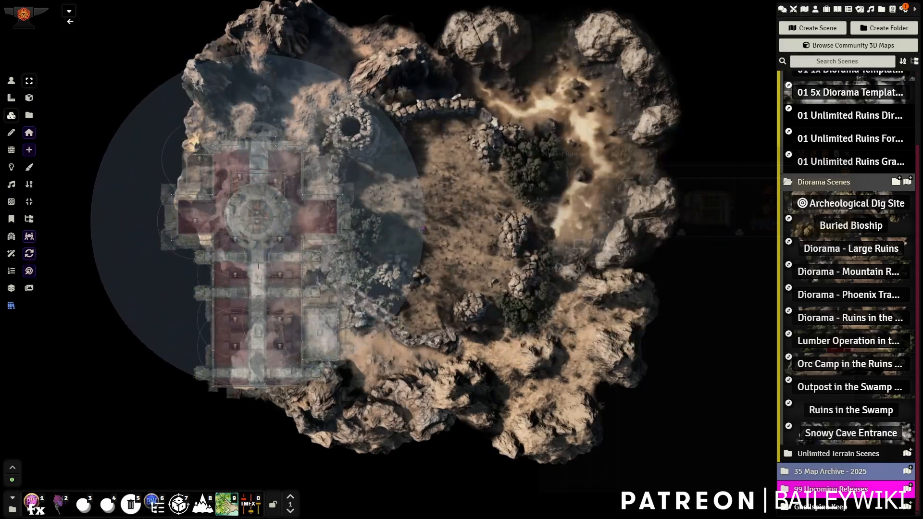
left_click(248, 270)
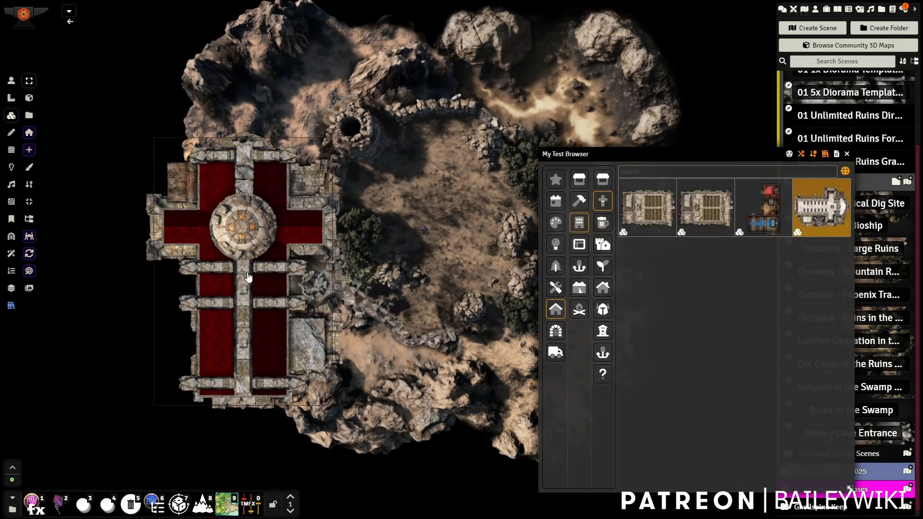
Tint the church roof with Dungeondraft Tint colour #494646 and close the preset browser.
left_click_drag(403, 326, 424, 295)
scroll(424, 299, "up", 4)
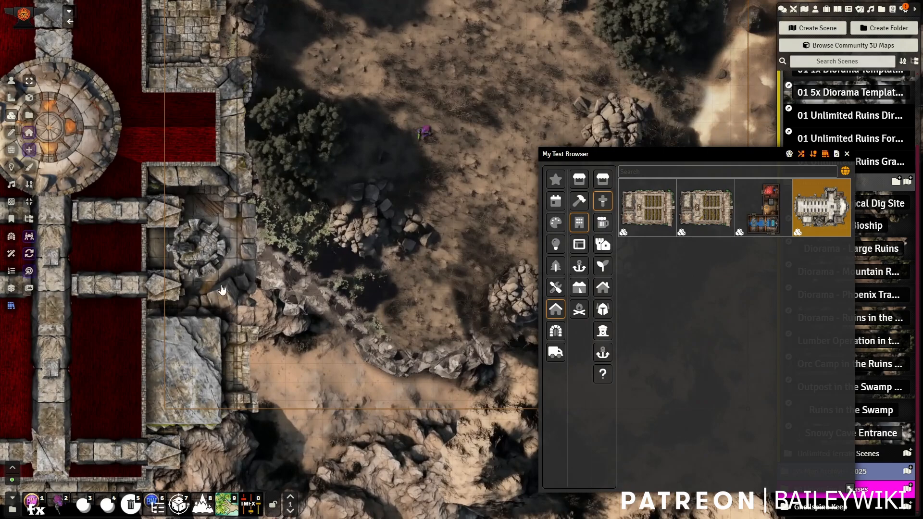
scroll(308, 132, "down", 5)
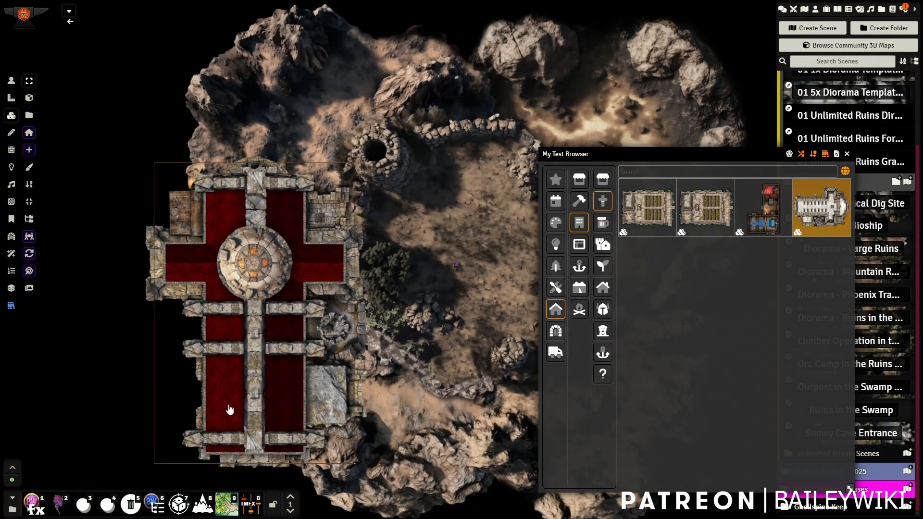
left_click(229, 504)
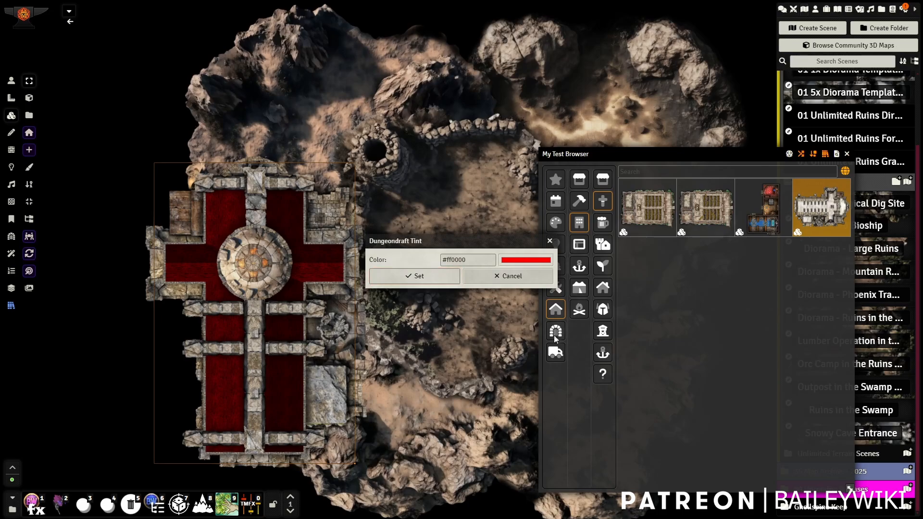
left_click(505, 314)
left_click(414, 258)
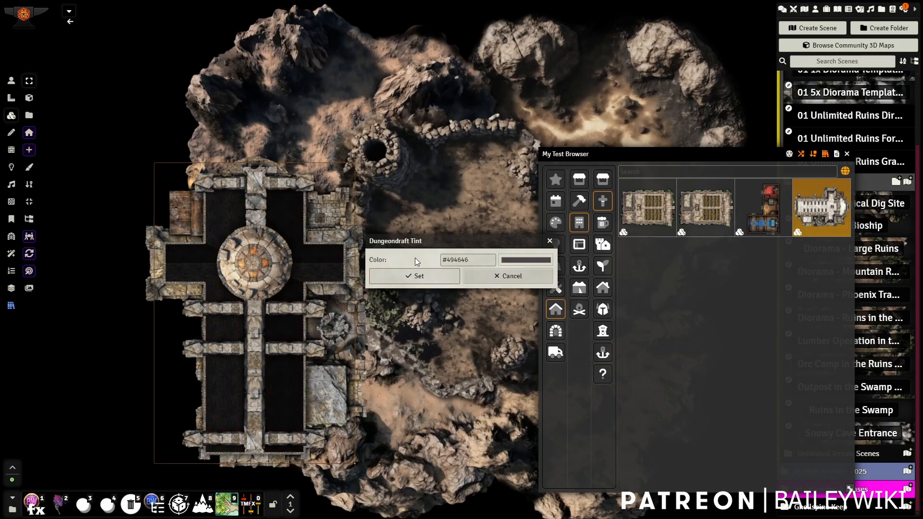
left_click(415, 276)
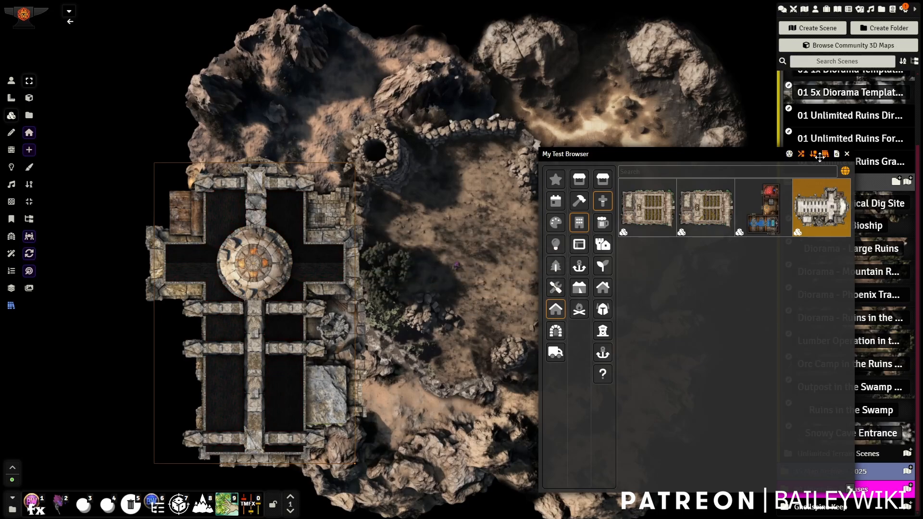
left_click(847, 153)
Move the purple token from the clearing to the doorway of the church's eastern side entrance.
scroll(325, 260, "up", 5)
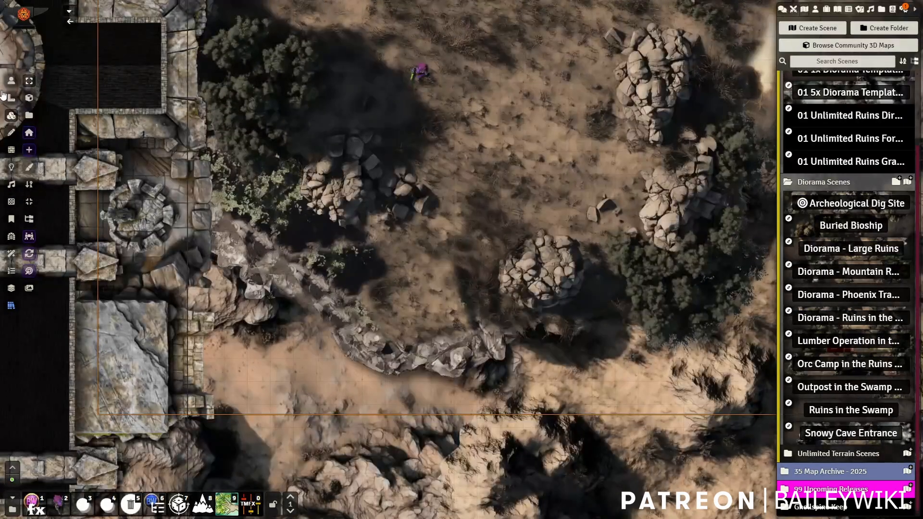
left_click(11, 80)
left_click(416, 78)
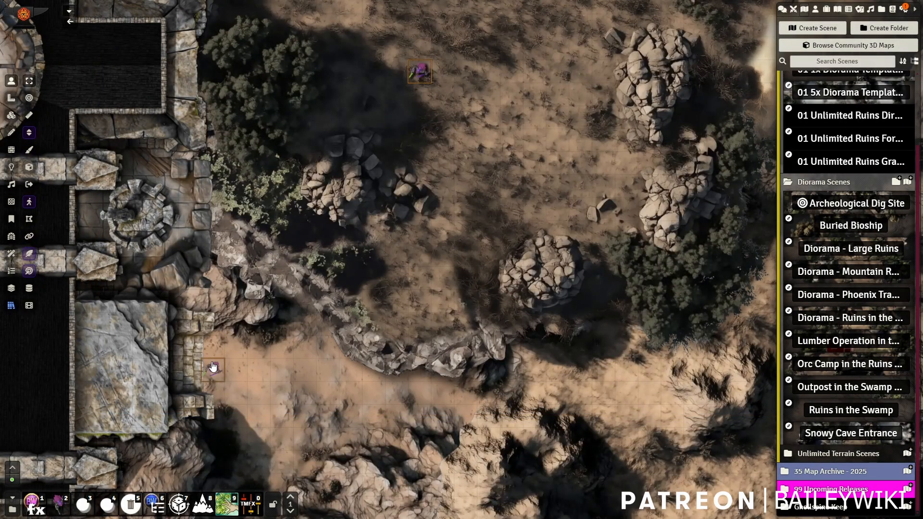
left_click_drag(213, 367, 214, 368)
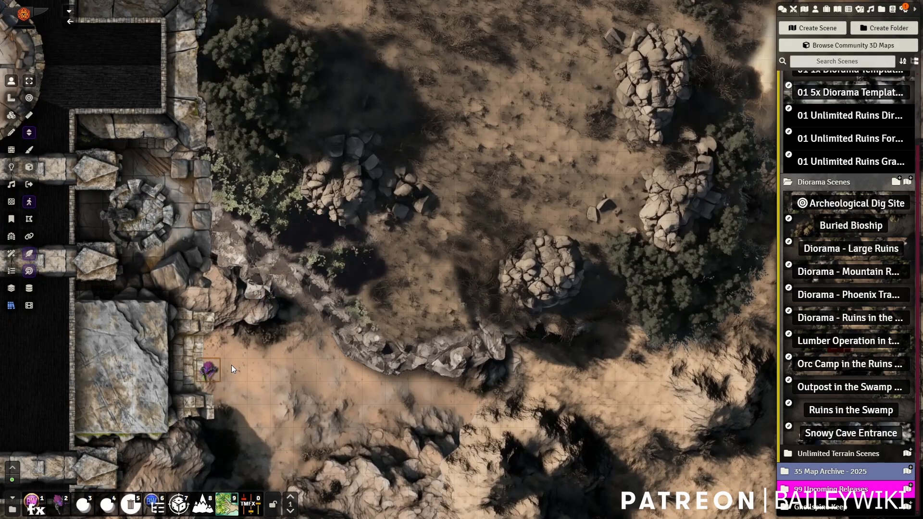
left_click_drag(229, 349, 376, 324)
scroll(309, 376, "up", 2)
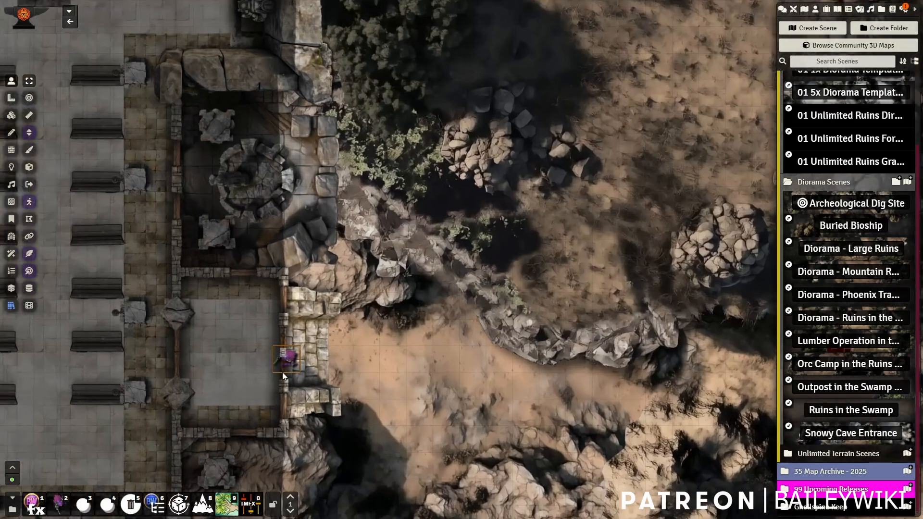
scroll(351, 395, "up", 12)
left_click_drag(353, 396, 455, 302)
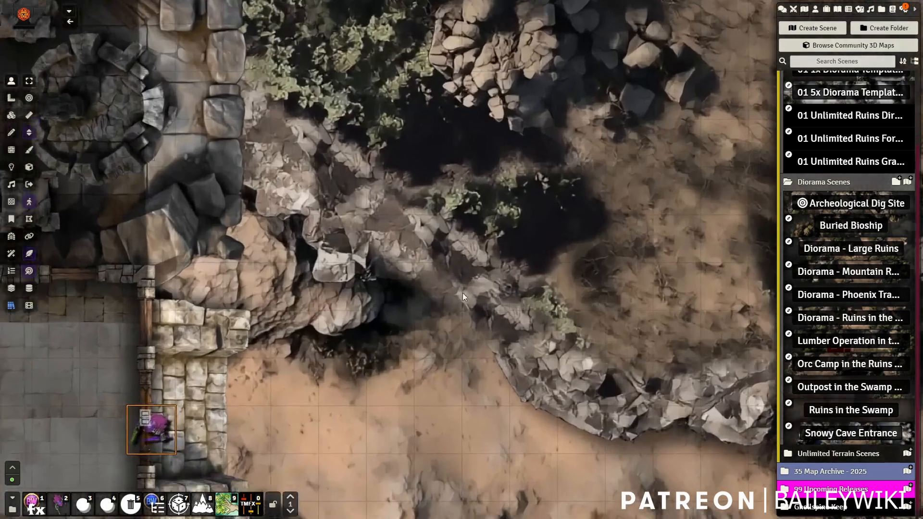
Nudge the church with its linked parts slightly left and up against the surrounding cliffs.
left_click(12, 117)
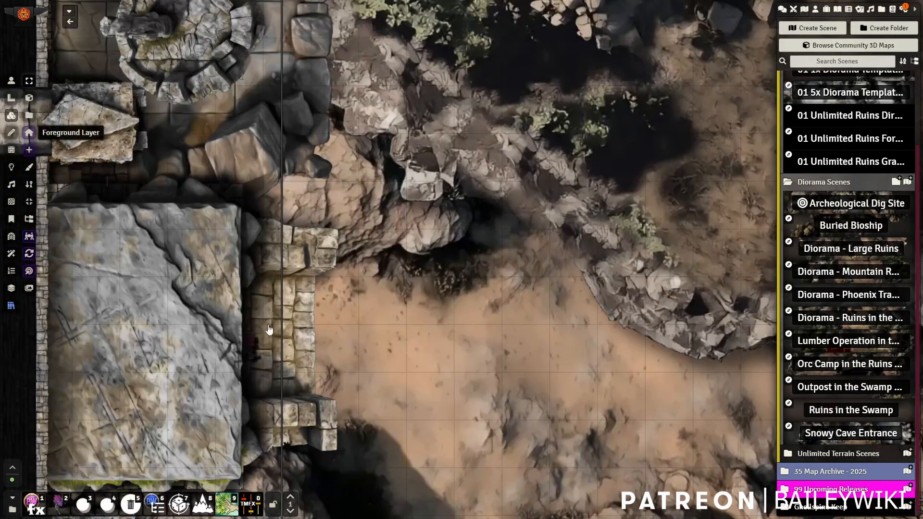
left_click_drag(297, 319, 285, 319)
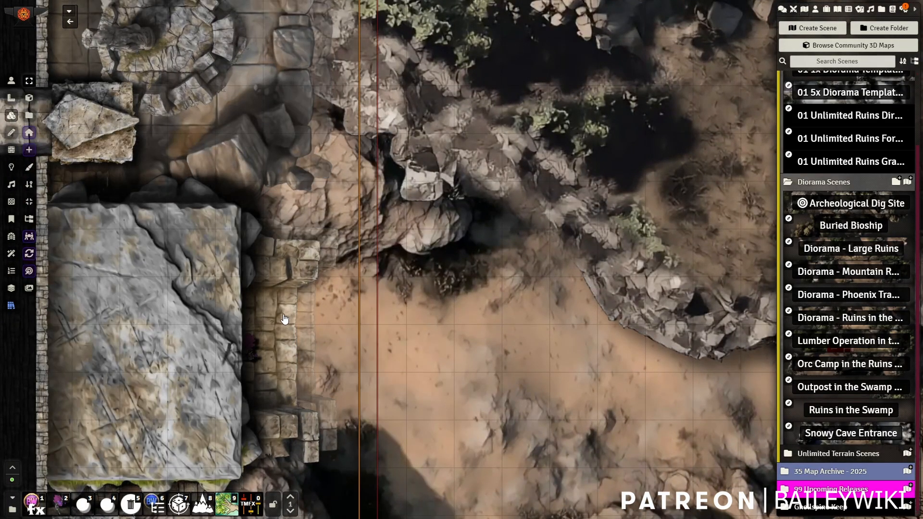
left_click_drag(440, 431, 463, 146)
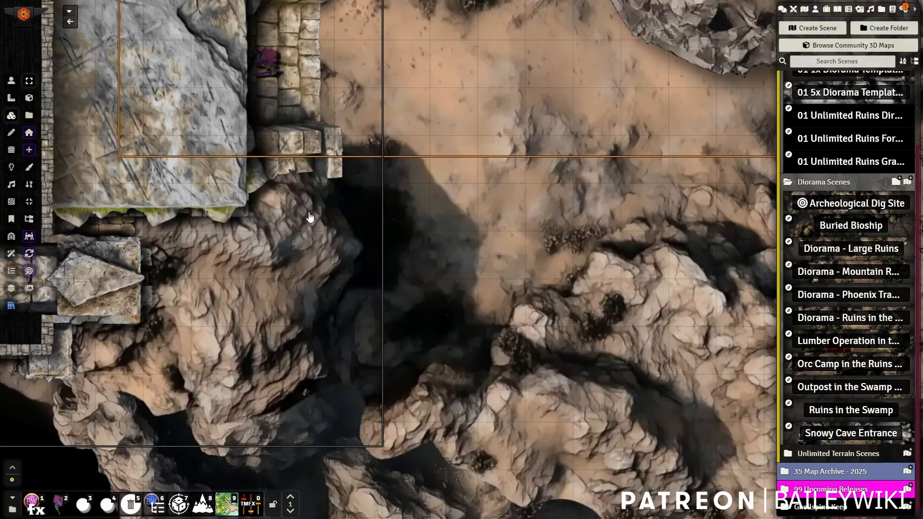
left_click_drag(310, 218, 313, 198)
left_click_drag(434, 111, 469, 347)
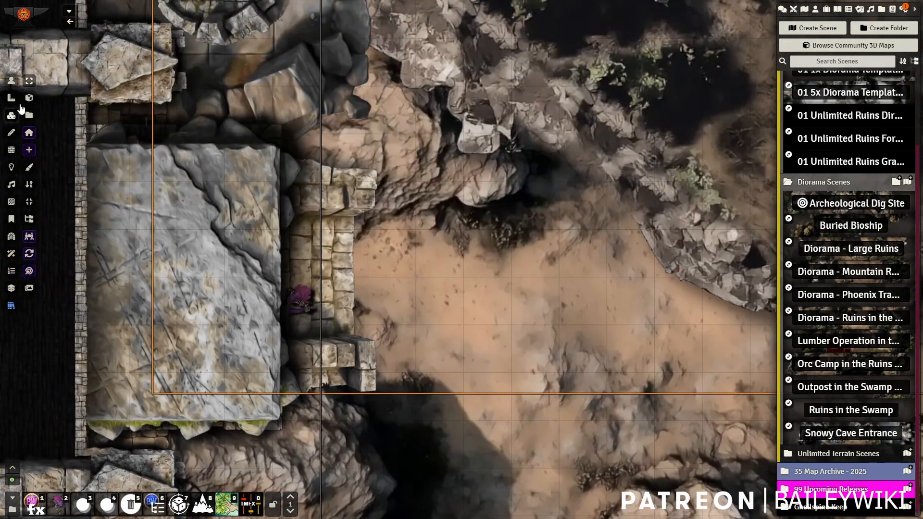
Select the purple token, open the church's outer eastern door and move the token two squares into the entrance room.
left_click(11, 80)
left_click(300, 315)
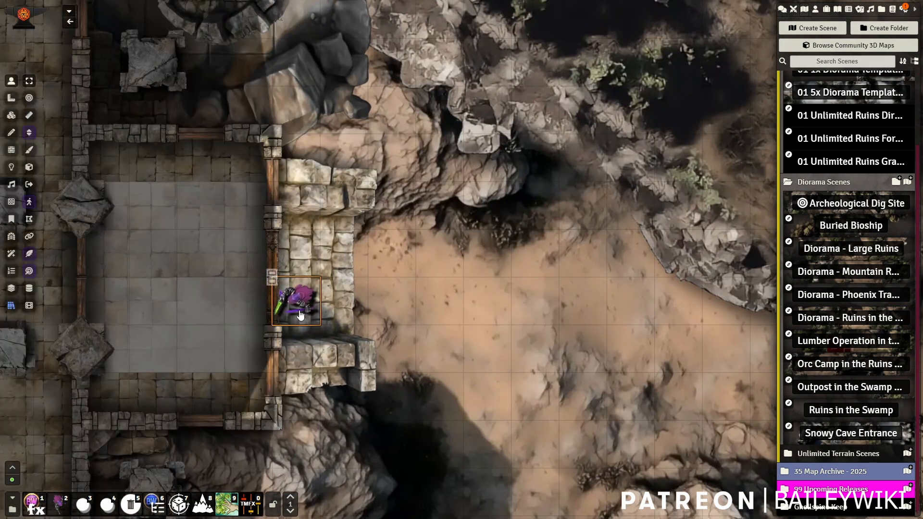
left_click(270, 279)
key("Left")
key("Left")
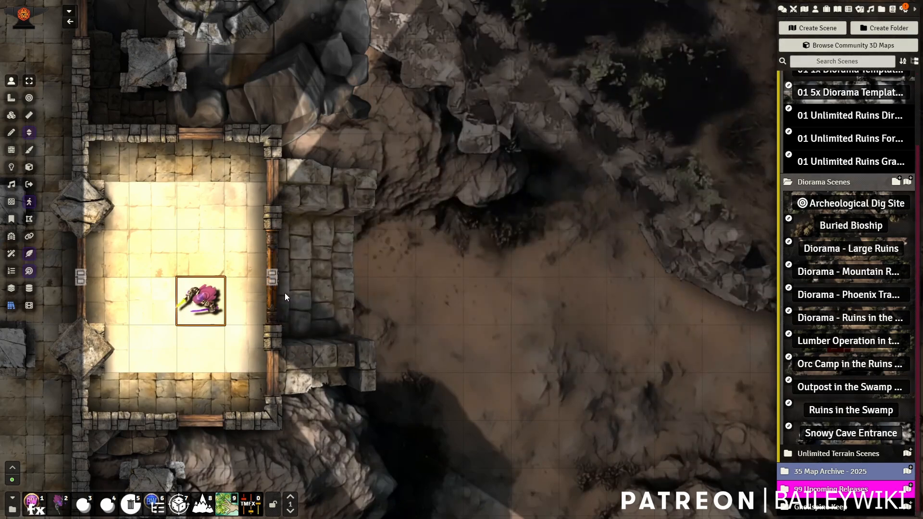
Open the inner door, move the token through the entrance room into the nave, and close the door behind it.
left_click_drag(331, 333, 550, 372)
key("Left")
key("Left")
left_click(299, 316)
key("Left")
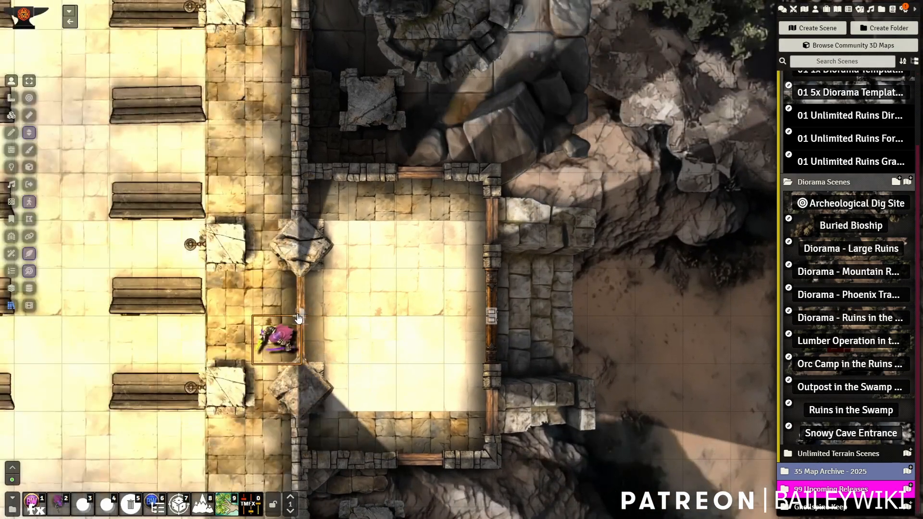
left_click(299, 318)
Move the token west between the pews to the central aisle and start it northward.
key("Left")
key("Left")
key("Left")
key("Left")
left_click_drag(281, 236, 387, 272)
scroll(369, 300, "down", 7)
left_click_drag(375, 306, 423, 335)
key("Left")
key("Up")
key("Up")
key("Up")
Walk the token north up the central aisle to the carved floor slab in front of the altar.
left_click_drag(387, 123, 403, 372)
key("Up")
key("Up")
key("Up")
key("Up")
key("Up")
key("Up")
key("Up")
key("Up")
key("Up")
key("Up")
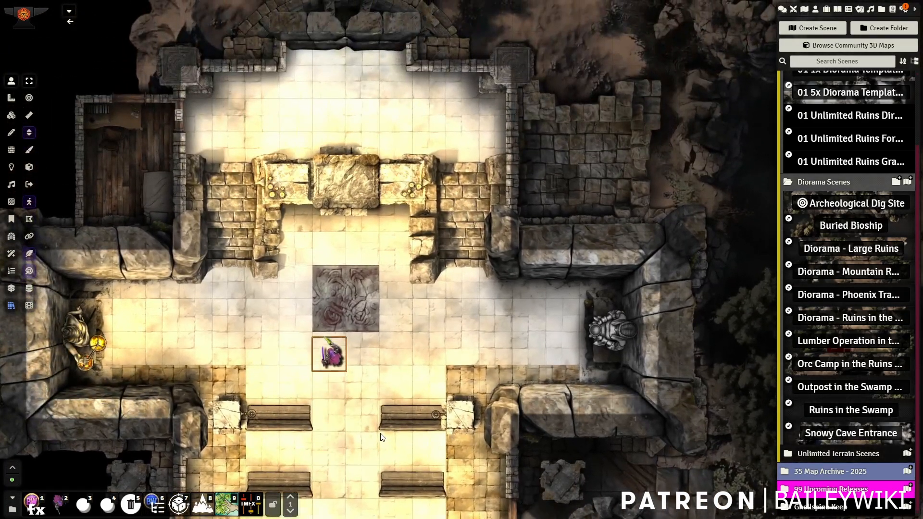
Move the token three squares west and up the western steps to the platform behind the altar.
left_click_drag(392, 348, 405, 400)
key("Left")
key("Left")
key("Left")
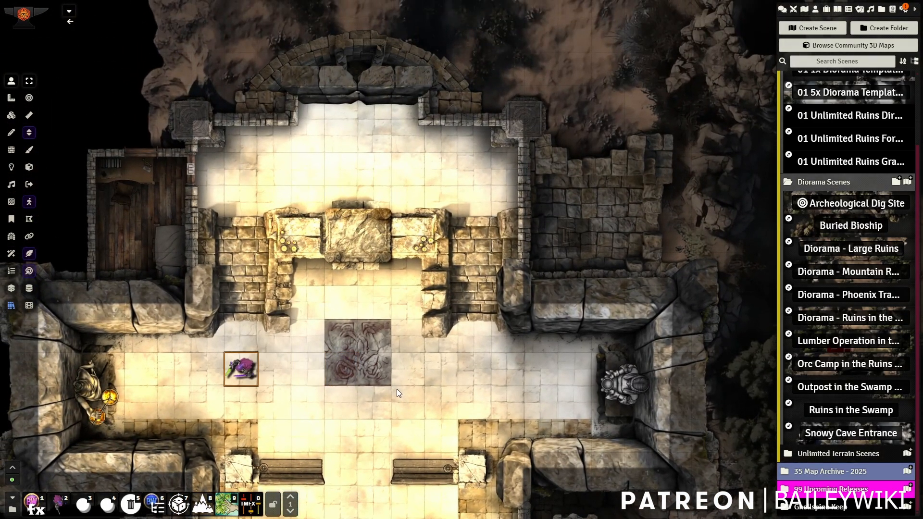
key("Up")
key("Up")
key("Up")
key("Up")
key("Up")
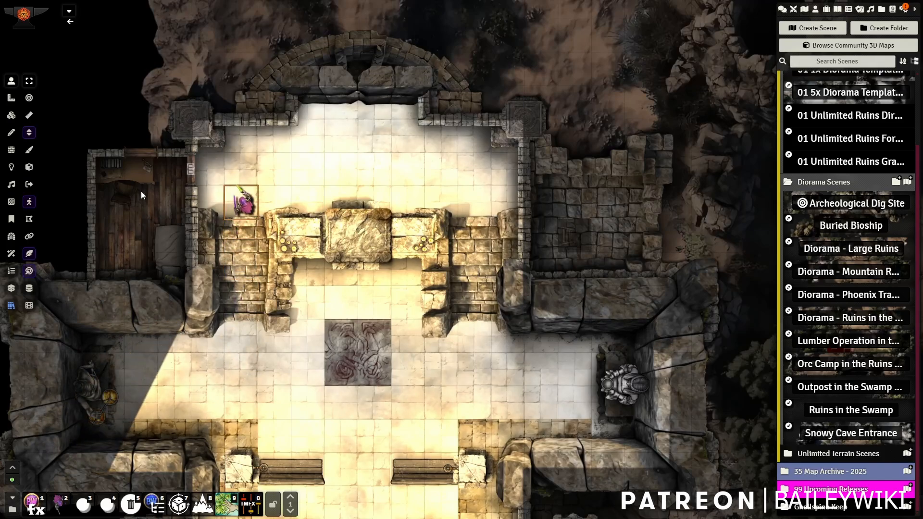
Take the token into the small wooden-floored side room and down to its southwest corner.
key("Left")
key("Left")
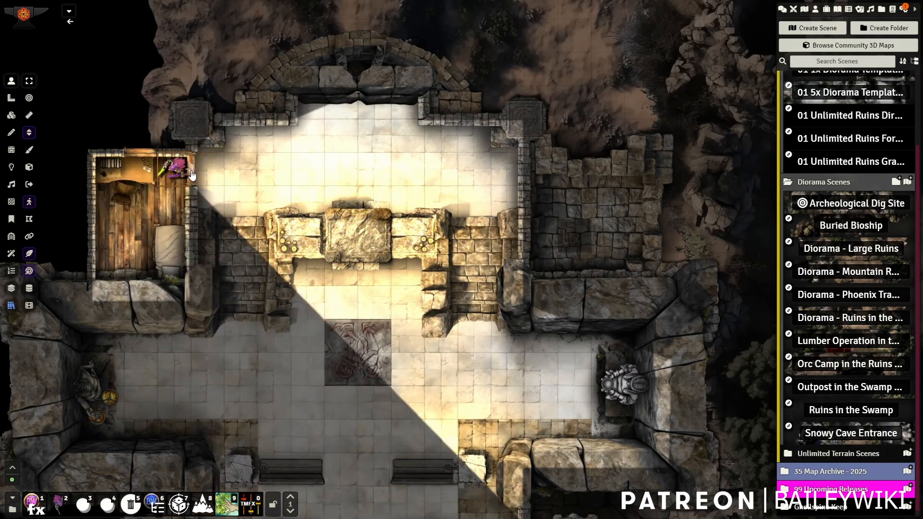
key("Left")
key("Left")
key("Down")
key("Down")
key("Down")
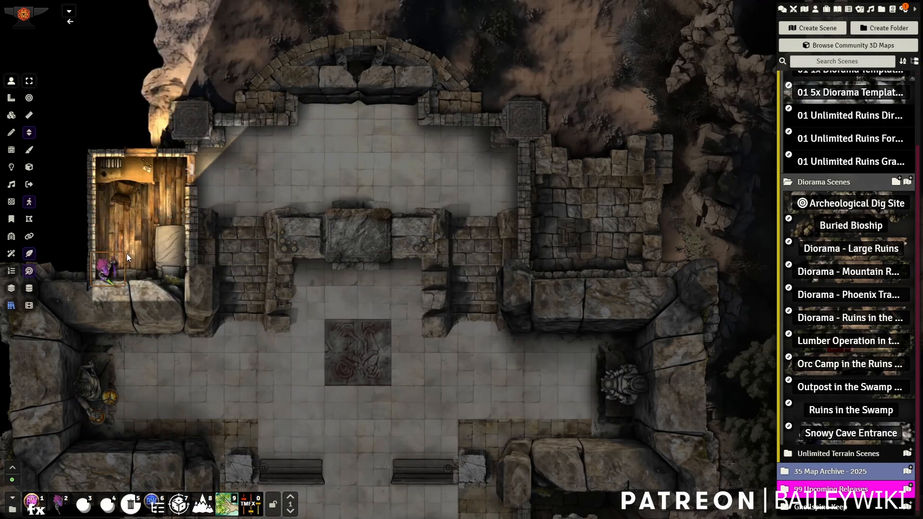
Bring the token back across the wooden-floored room to its doorway.
key("Up")
key("Up")
key("Up")
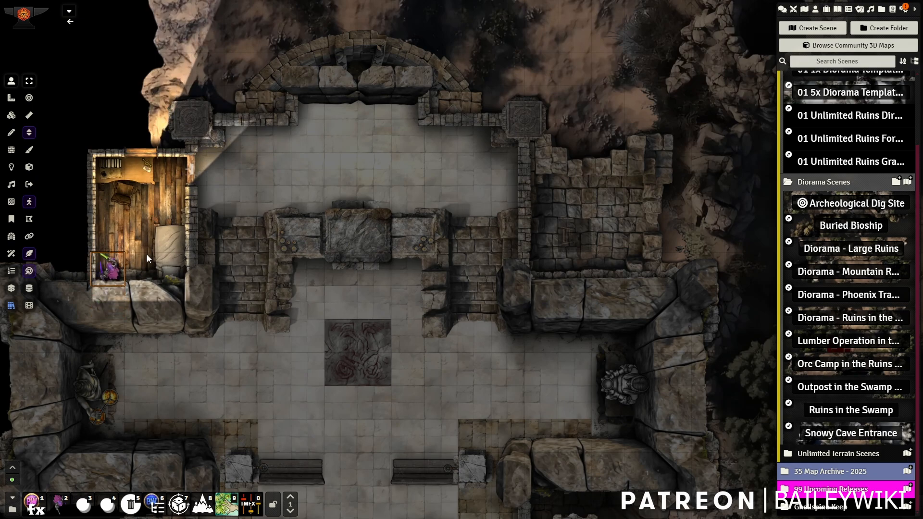
left_click_drag(215, 254, 195, 308)
key("Right")
key("Right")
key("Up")
key("Right")
key("Right")
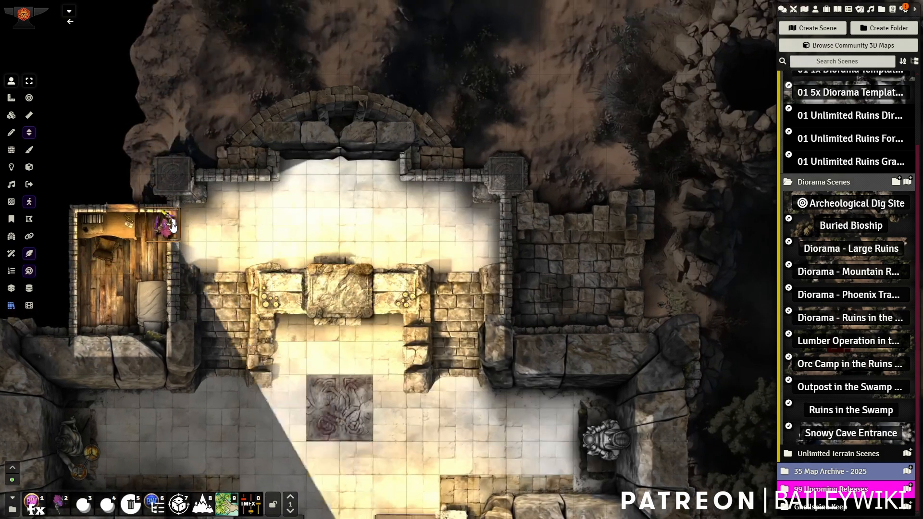
Move the token out of the side room to the area behind the altar, with the side room's door closed.
left_click(173, 226)
key("Right")
key("Right")
key("Right")
key("Right")
key("Right")
key("Right")
key("Right")
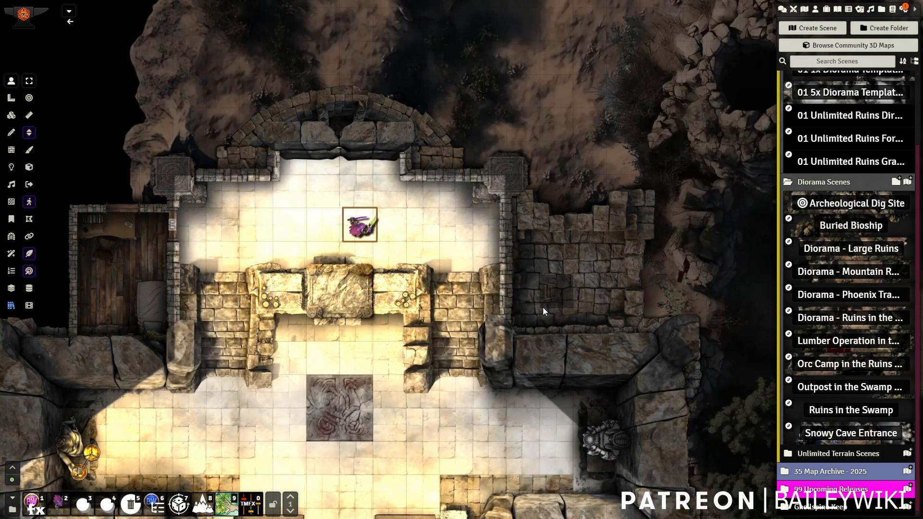
Move the token east onto the outdoor stone terrace, beside the ladder opening.
left_click_drag(534, 312, 438, 312)
key("Down")
key("Right")
key("Right")
key("Right")
key("Right")
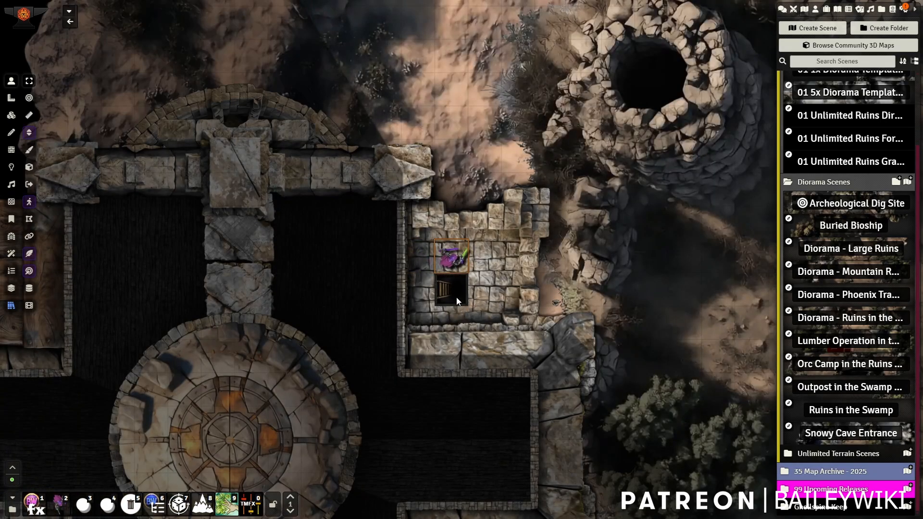
Return the token from the terrace into the church and bring it to the front of the altar.
left_click_drag(385, 265, 270, 288)
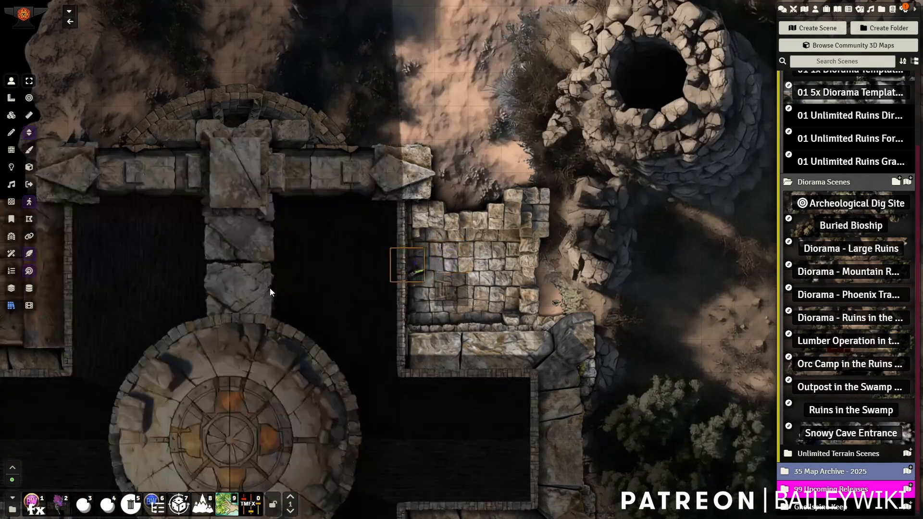
left_click_drag(396, 342, 395, 218)
key("Left")
key("Down")
key("Down")
key("Down")
key("Down")
key("Down")
key("Down")
key("Down")
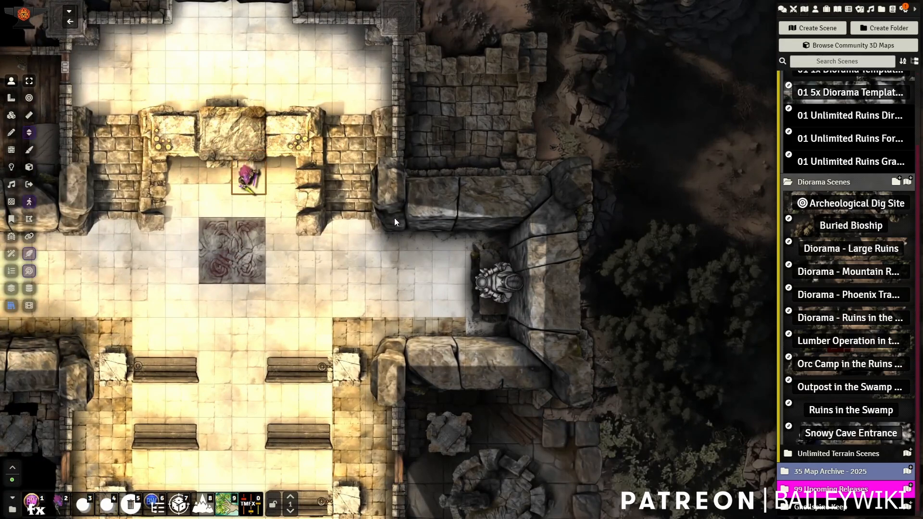
Walk the token south down the central aisle between the rows of pews.
key("Down")
key("Down")
key("Down")
key("Down")
key("Down")
key("Down")
key("Down")
key("Down")
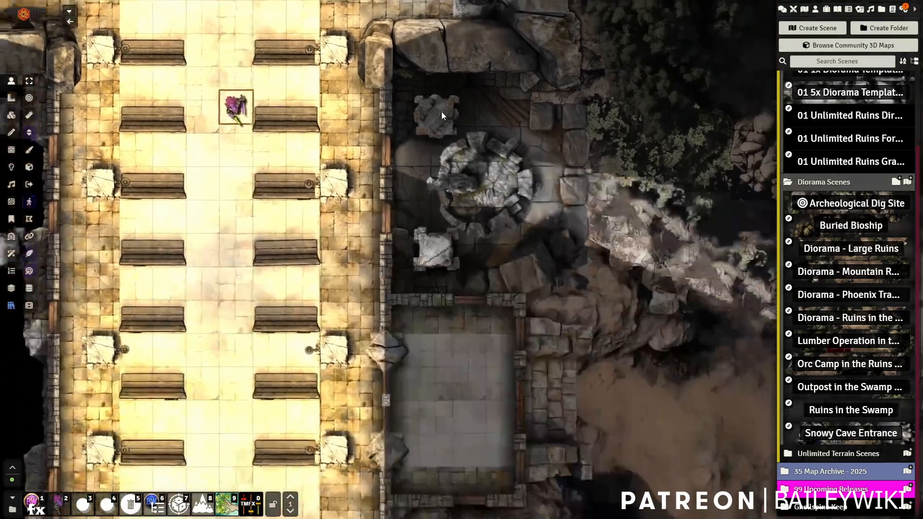
Move the token between the pews to the eastern side aisle, near the entrance room's inner door.
scroll(440, 292, "down", 10)
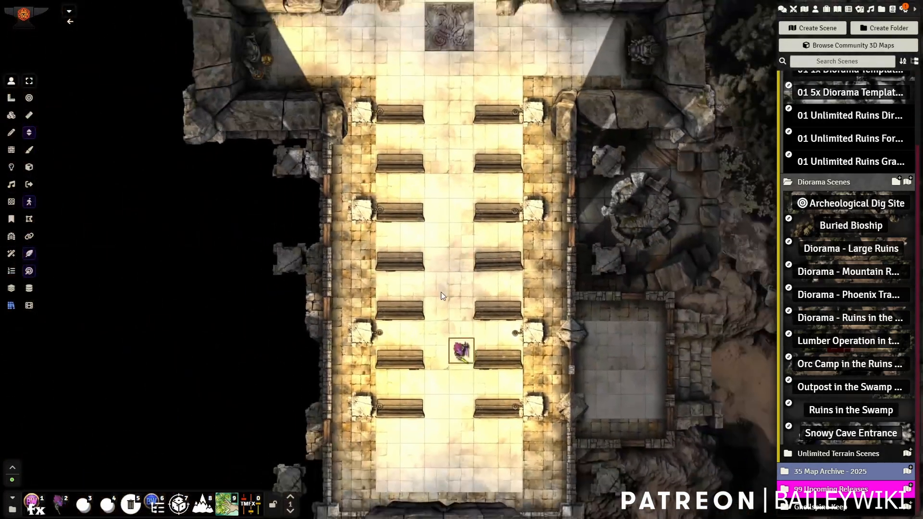
key("Right")
key("Right")
key("Right")
key("Up")
key("Up")
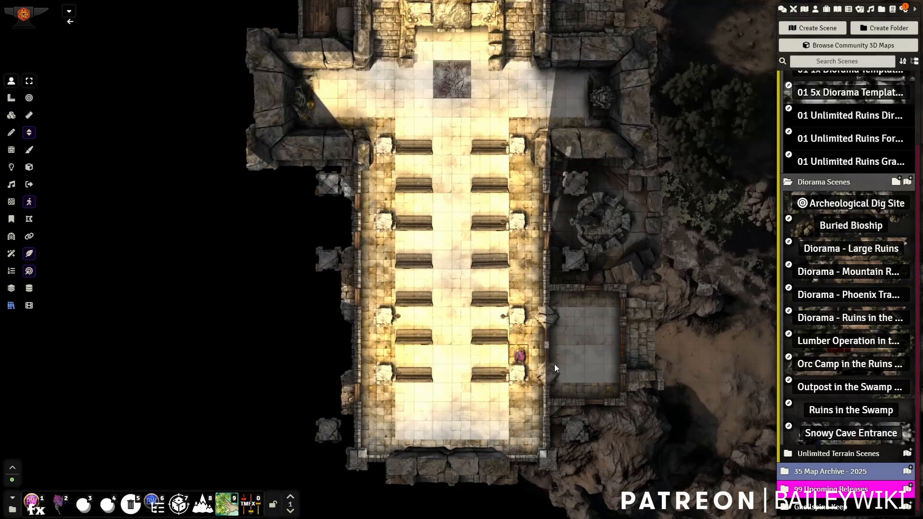
Open the inner door, move the token into the entrance room, and close the door behind it.
left_click(546, 347)
key("Right")
key("Right")
key("Right")
left_click(546, 347)
key("Right")
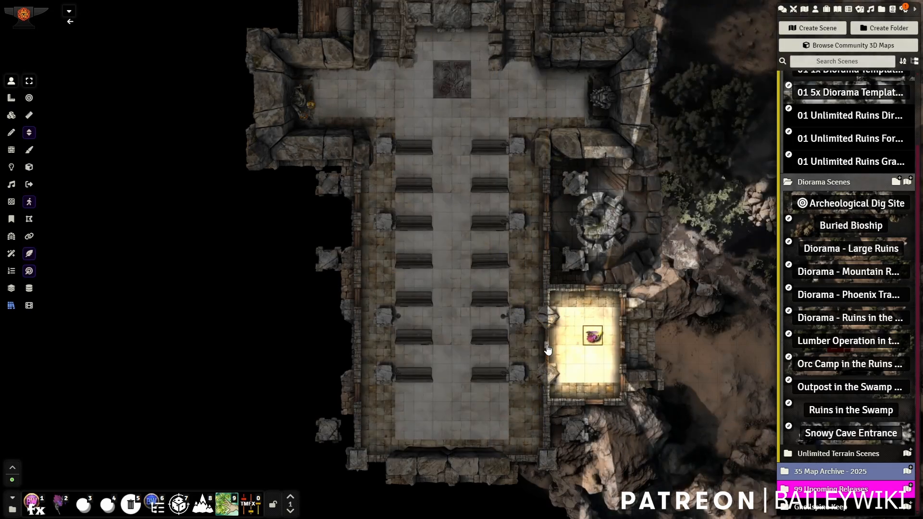
Take the token out through the outer eastern door and across the rocks onto the grassy clearing.
left_click_drag(596, 339, 320, 335)
key("Right")
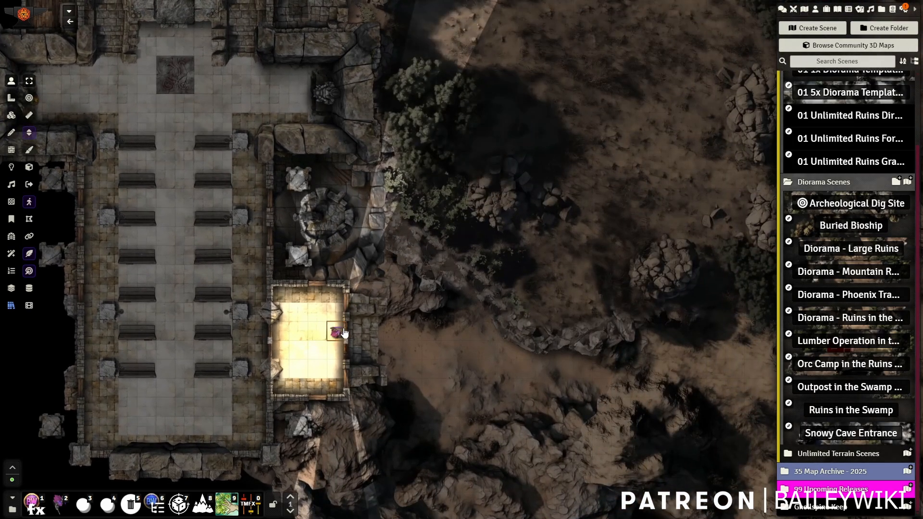
left_click_drag(504, 303, 333, 385)
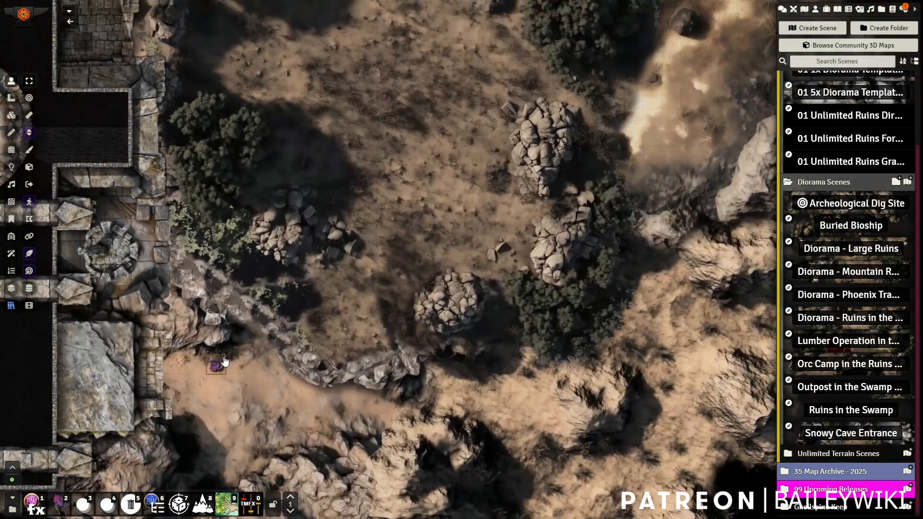
left_click_drag(284, 362, 291, 356)
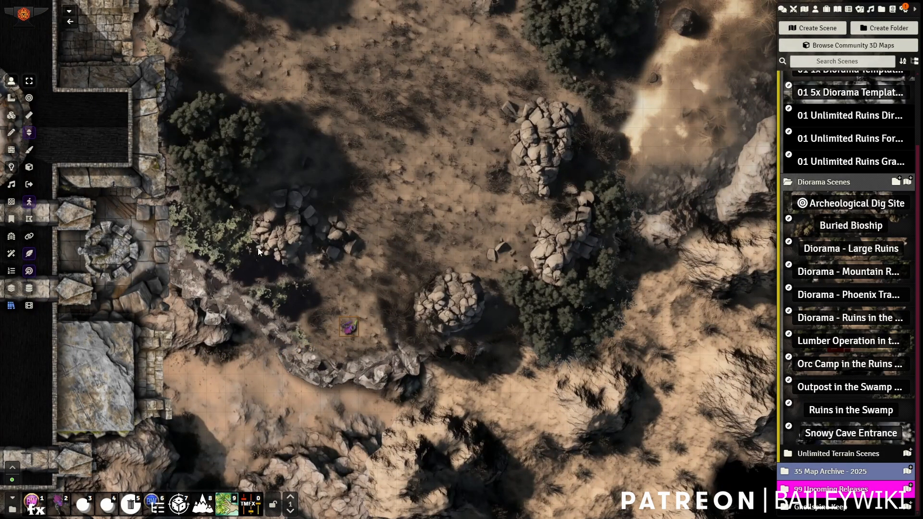
Darken the scene to night and show the braziers among the light presets in the preset browser.
scroll(374, 275, "down", 6)
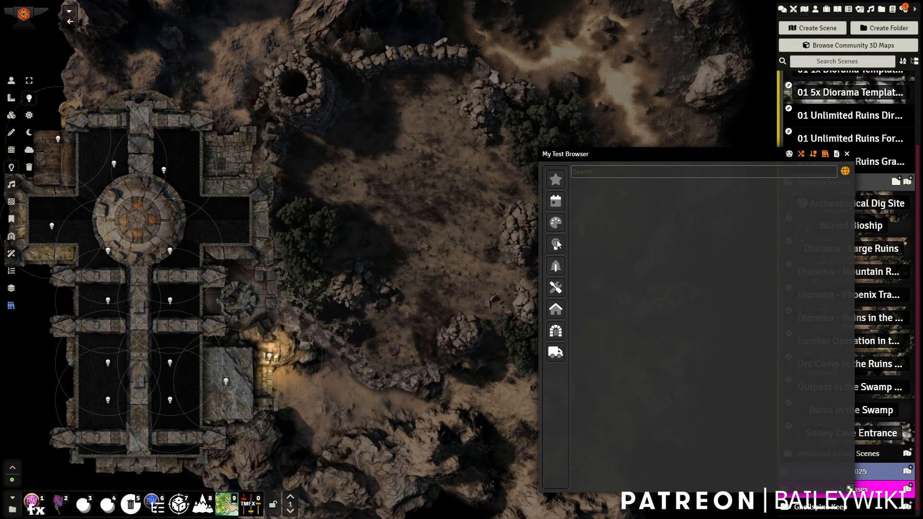
left_click(557, 244)
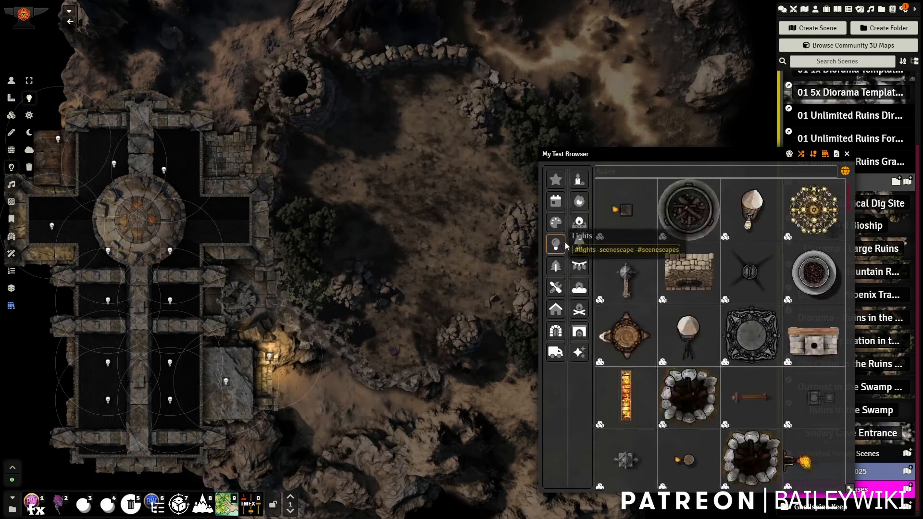
left_click(580, 222)
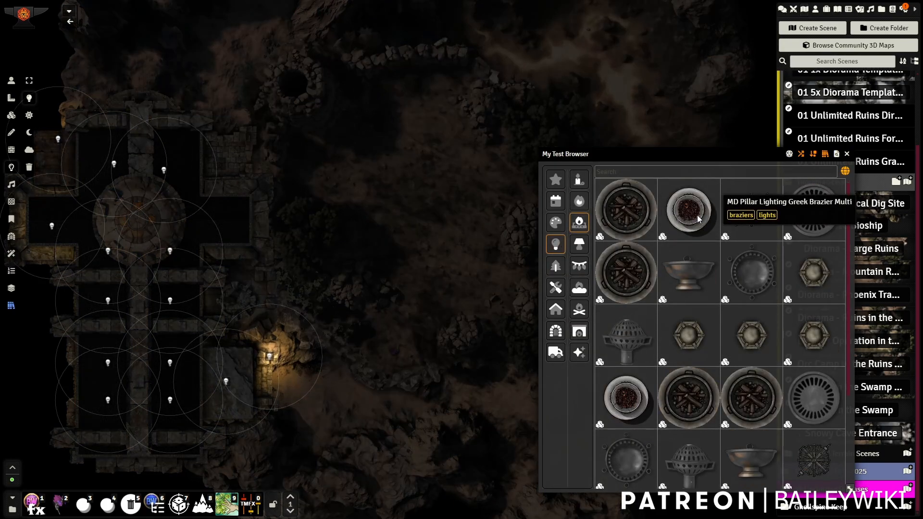
scroll(824, 358, "down", 2)
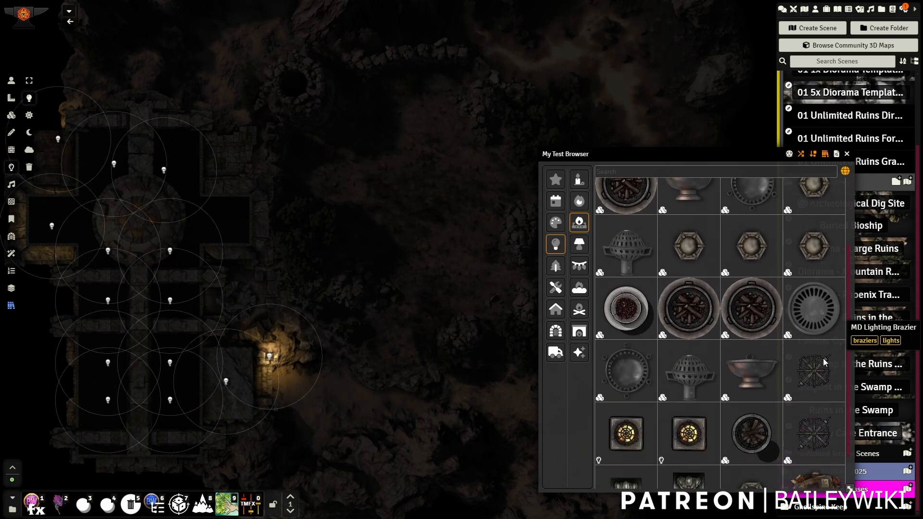
left_click(699, 314)
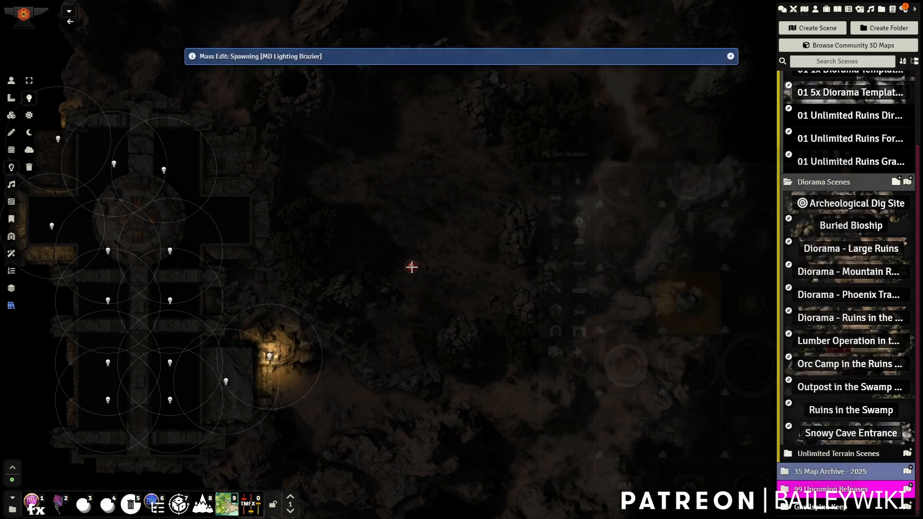
scroll(412, 267, "up", 4)
right_click(393, 281)
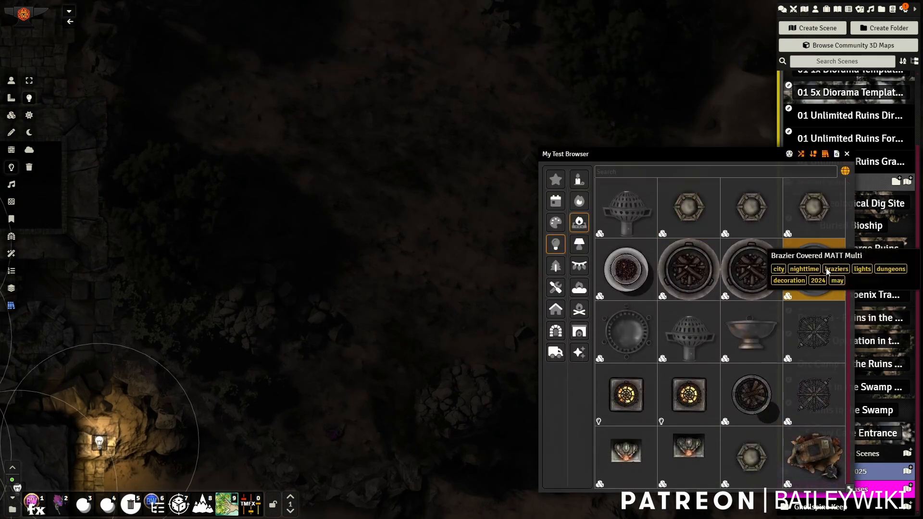
Spawn the Brazier Covered MATT Multi preset on the sandy path outside the church's eastern entrance and return to the token controls.
left_click(827, 272)
left_click_drag(303, 408, 440, 182)
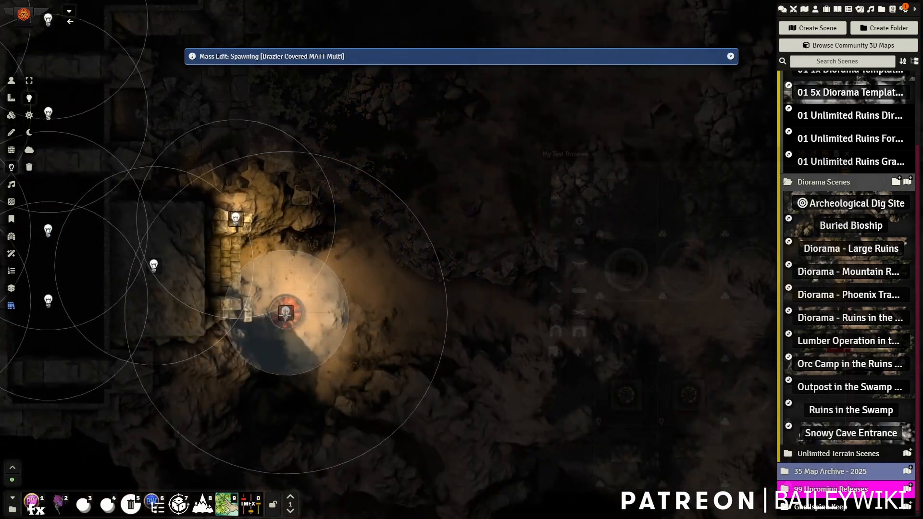
left_click(286, 321)
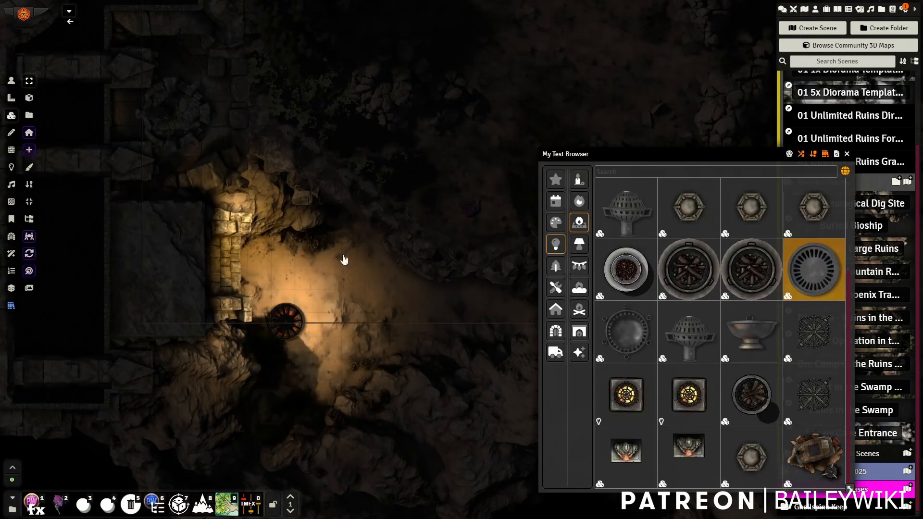
left_click(11, 82)
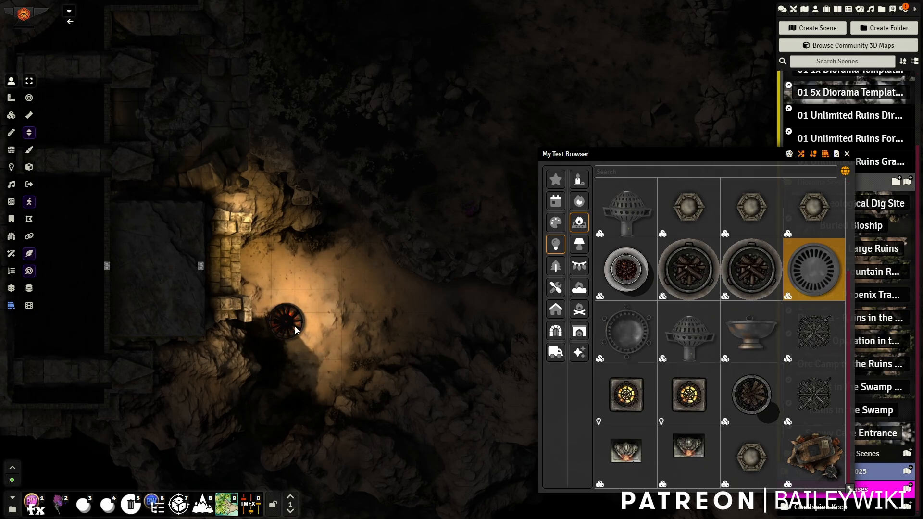
Search the preset browser for "statue" and browse the results to the cemetery decor statues.
left_click_drag(396, 266, 328, 353)
scroll(337, 341, "down", 11)
left_click_drag(424, 192, 345, 323)
scroll(275, 306, "down", 7)
left_click_drag(387, 297, 316, 308)
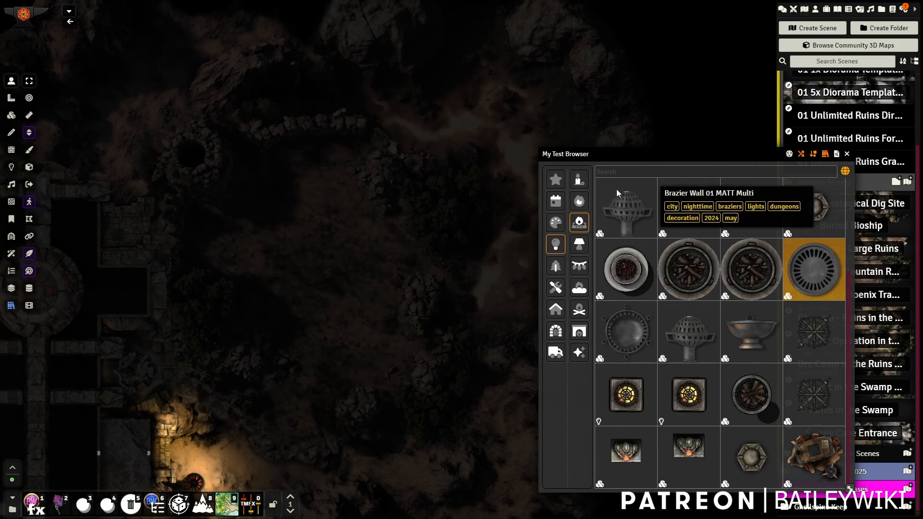
type("statu")
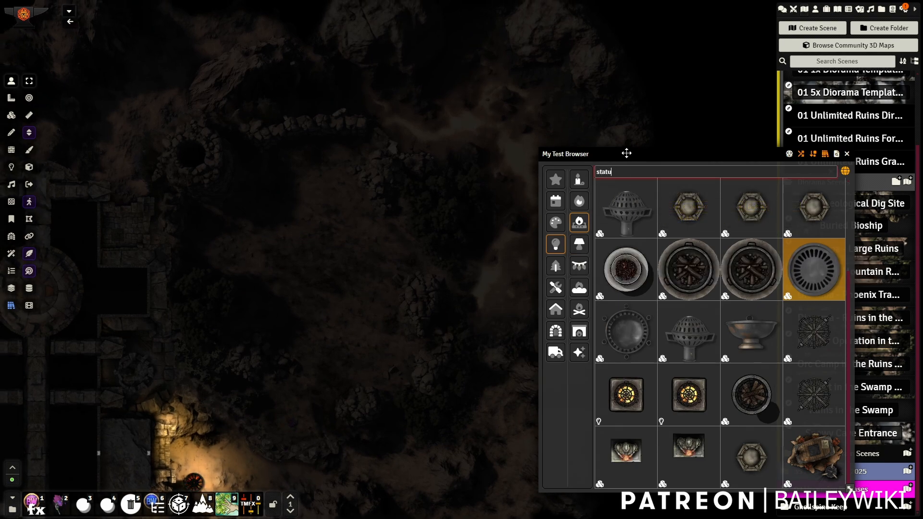
type("e")
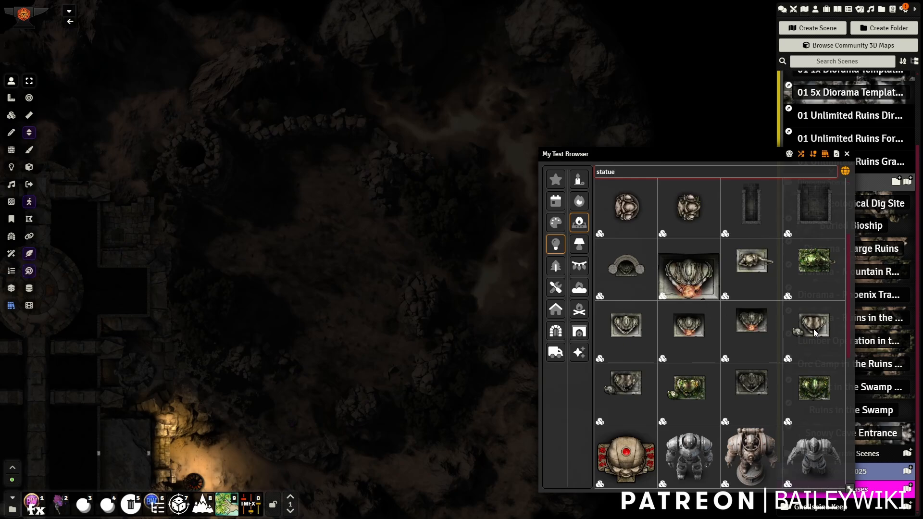
scroll(814, 332, "down", 2)
scroll(820, 317, "down", 3)
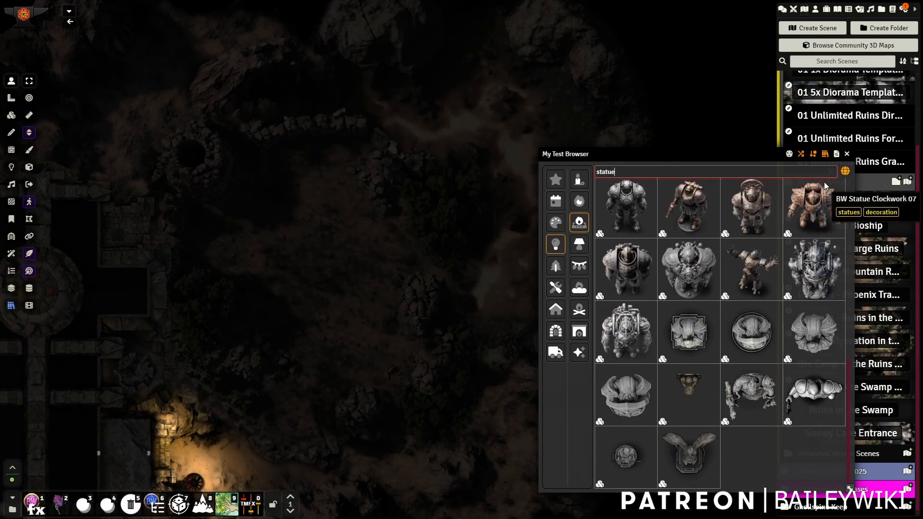
scroll(793, 319, "down", 3)
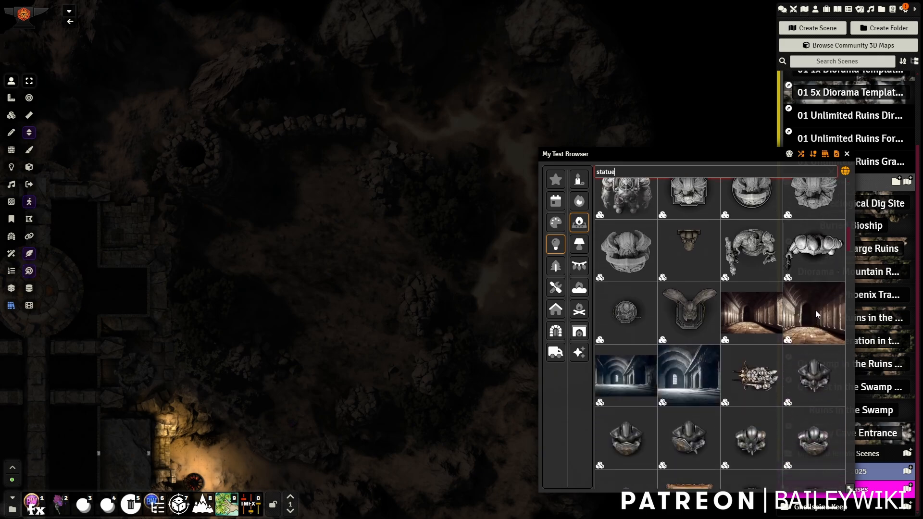
Spawn the Cemetary-decor-statue-02 preset on the rocks just southeast of the covered brazier by the church entrance.
left_click(687, 317)
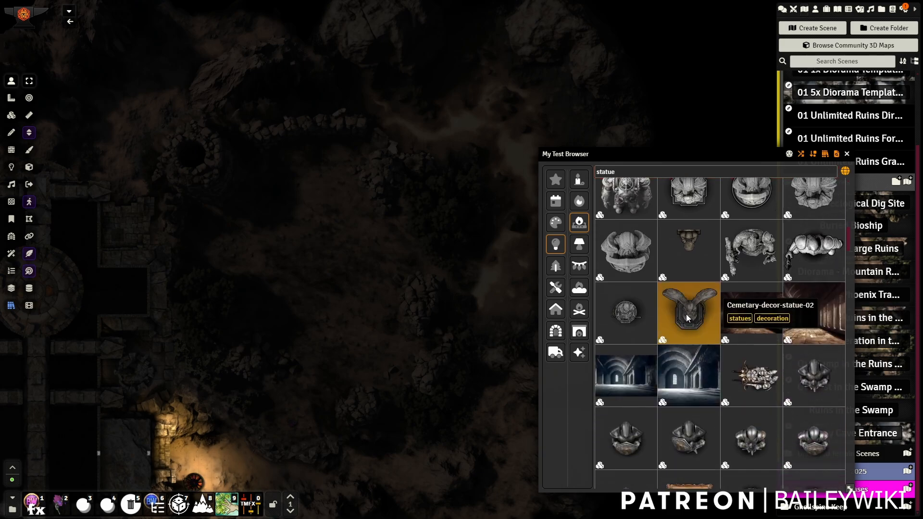
left_click_drag(309, 308, 342, 257)
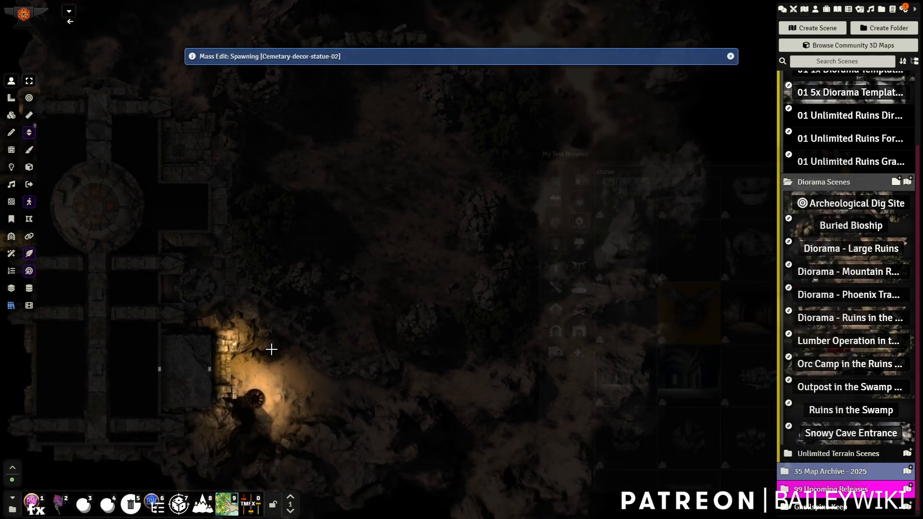
left_click_drag(295, 374, 304, 311)
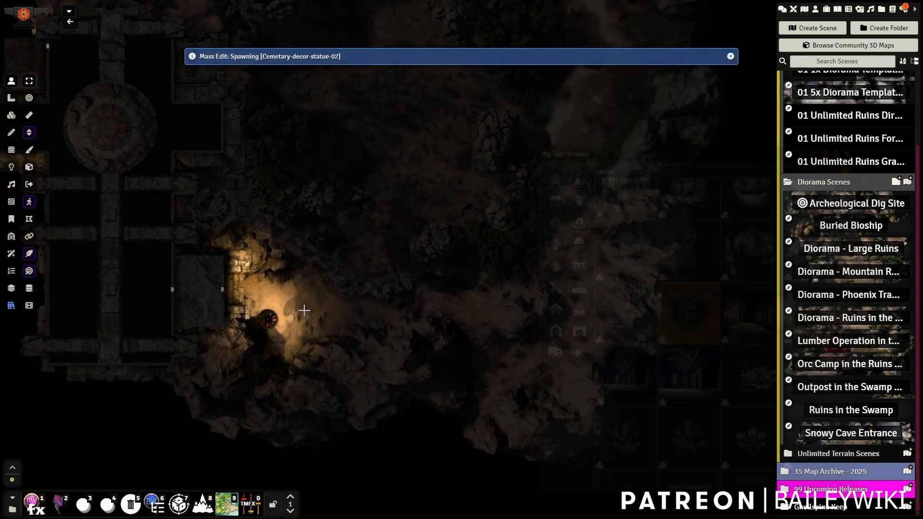
left_click(297, 342)
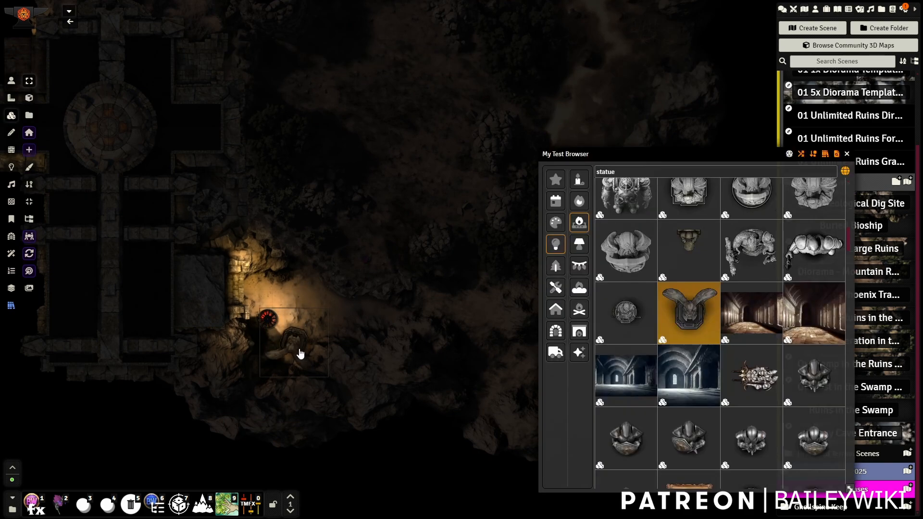
Find the angel statues among the results and spawn bw_statue_angel_006.webp in the clearing south of the ruined stone wall.
left_click_drag(399, 226, 292, 421)
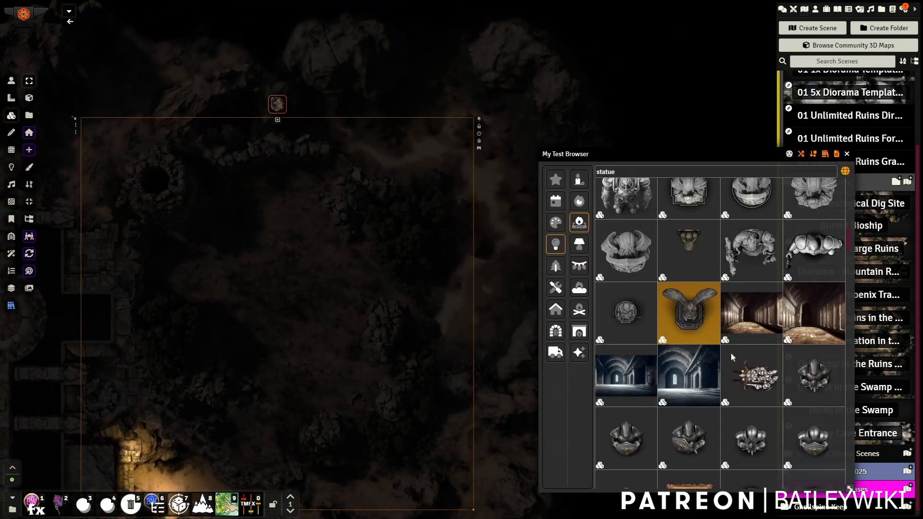
scroll(812, 373, "down", 10)
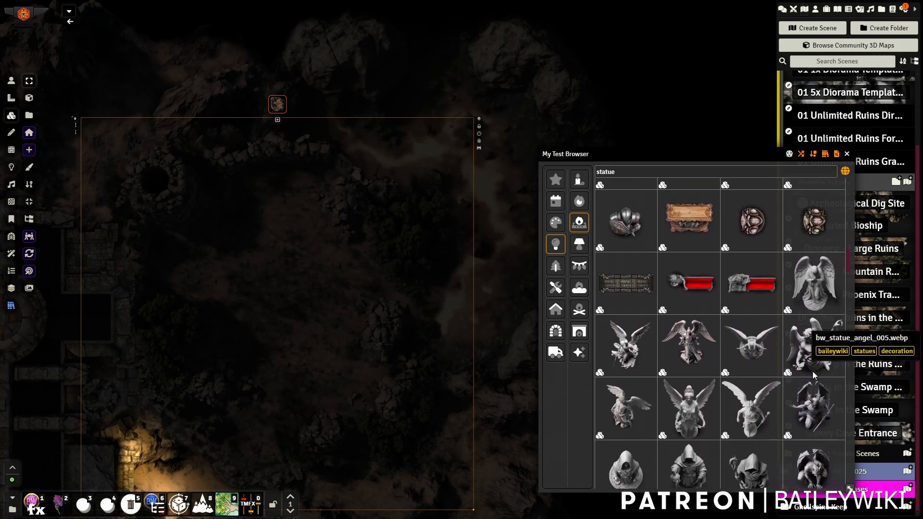
scroll(813, 375, "down", 2)
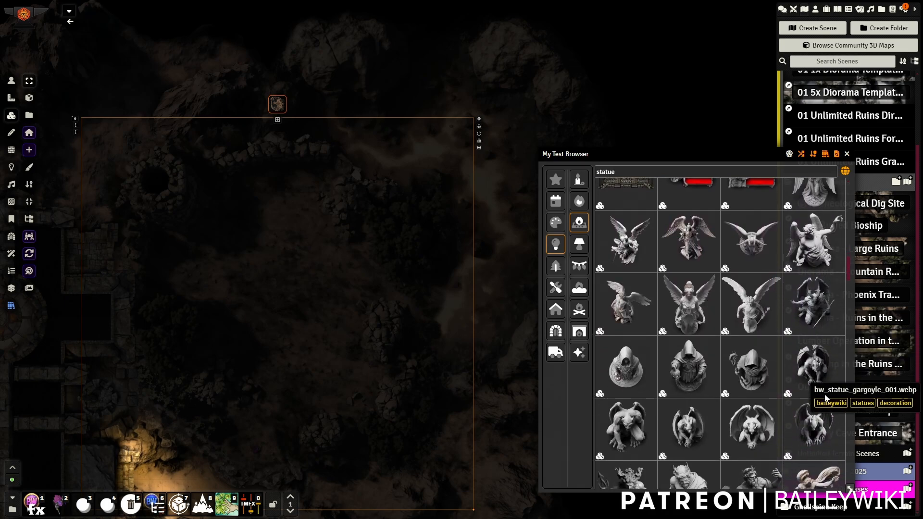
scroll(822, 388, "down", 2)
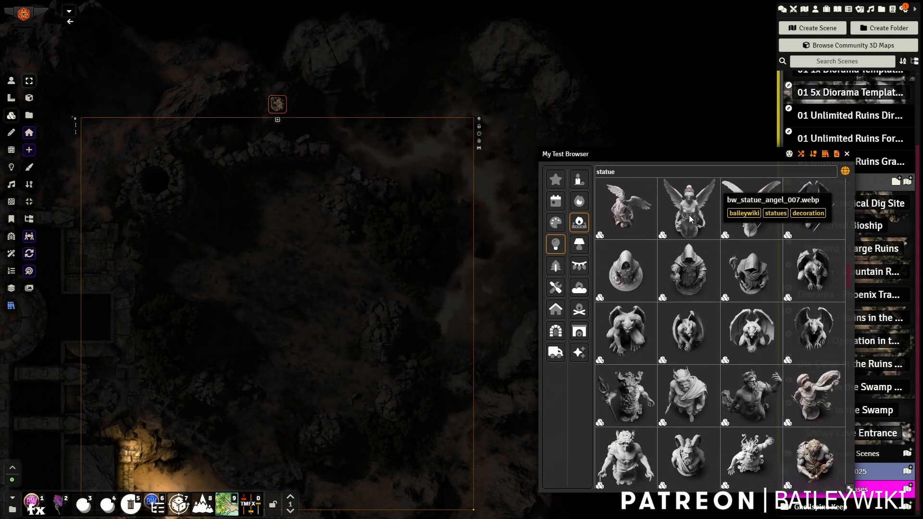
left_click(633, 215)
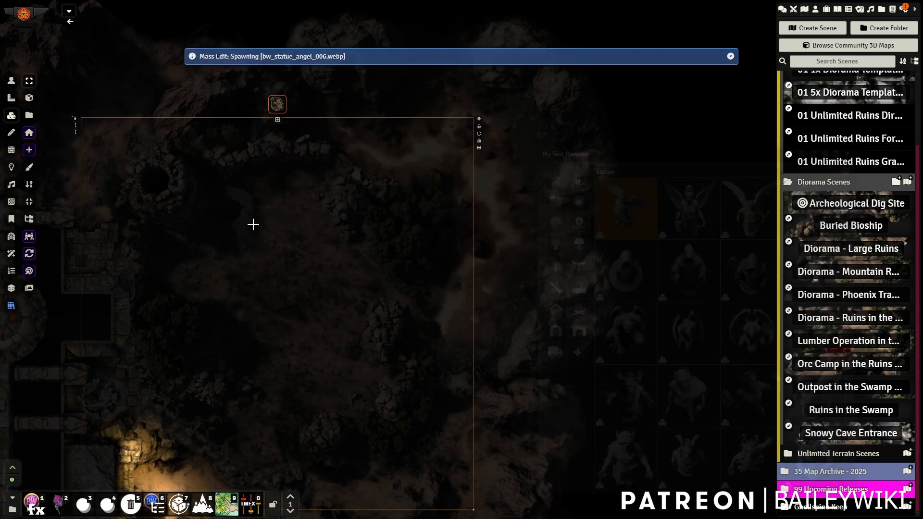
left_click(264, 205)
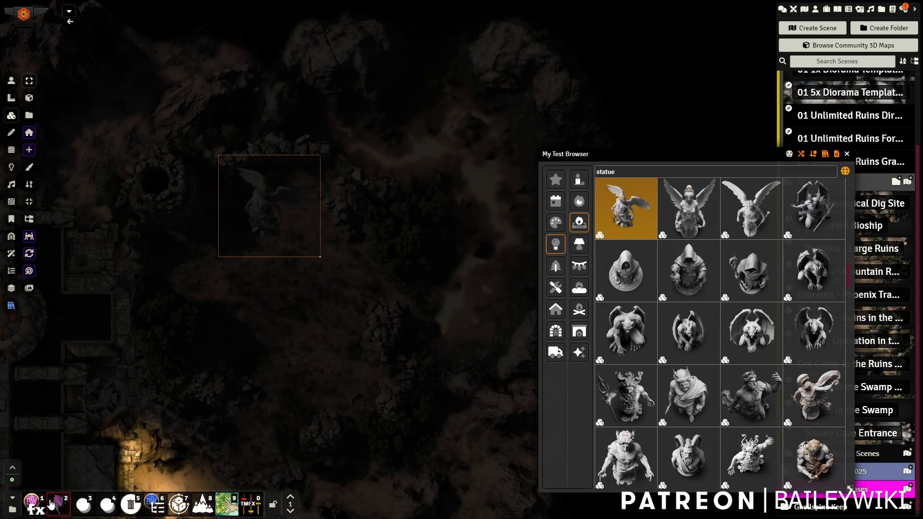
Find the stone effects among the TMFX presets and apply [BW] Turn to Stone to the angel statue.
key("0")
left_click(485, 157)
type("stone")
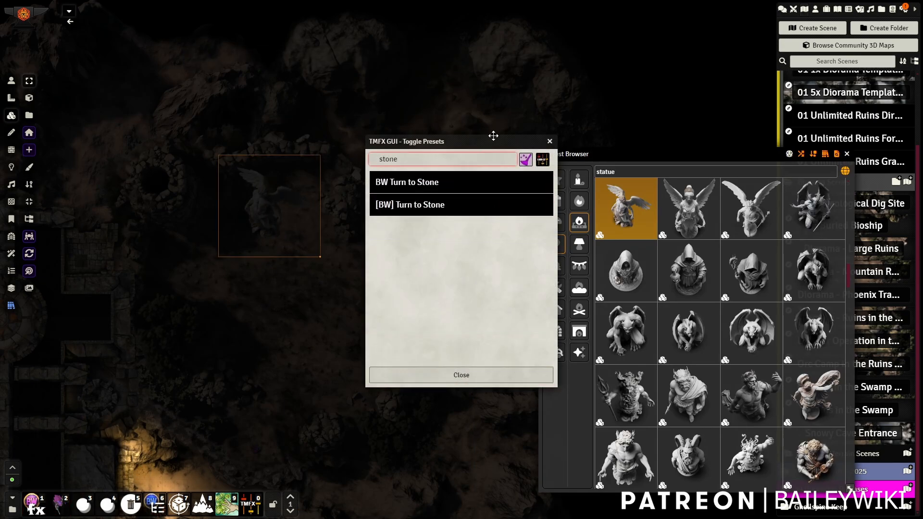
left_click(420, 208)
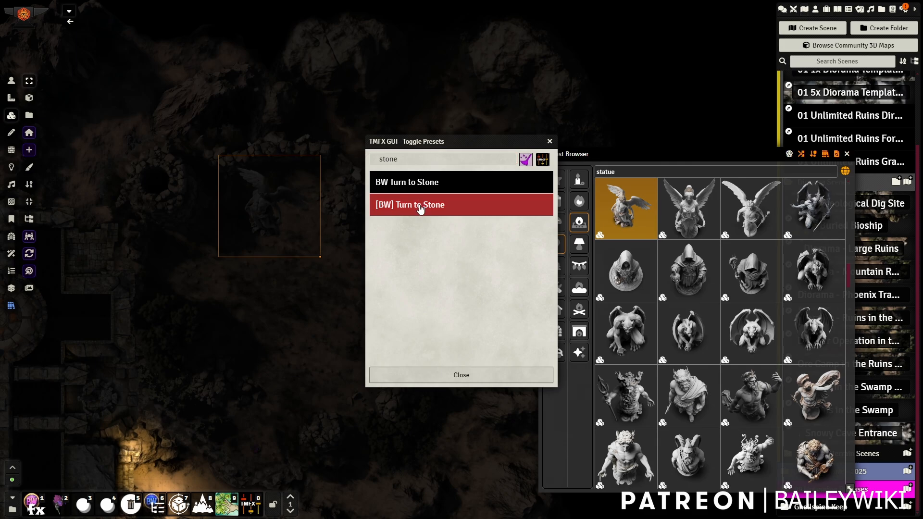
left_click(550, 143)
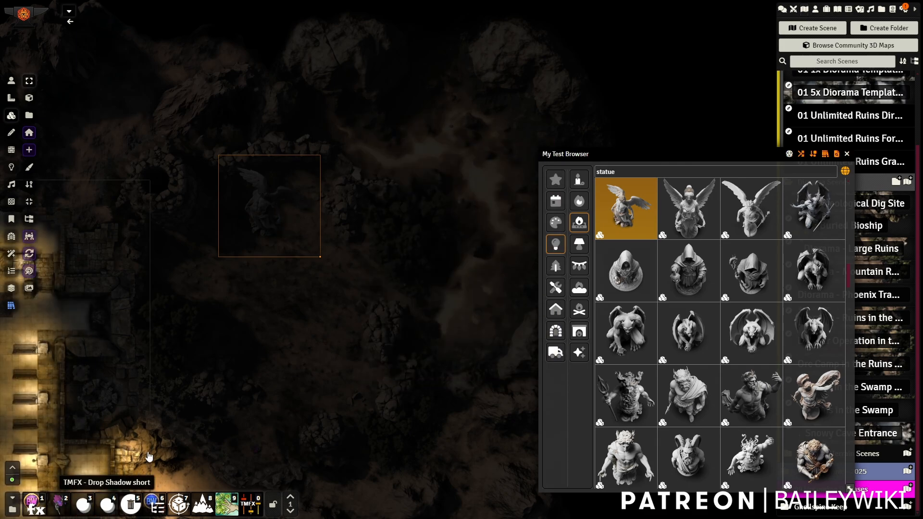
Reopen the preset browser without the statue search and look through the torch presets in the lights category.
scroll(416, 251, "up", 5)
left_click_drag(413, 269, 386, 323)
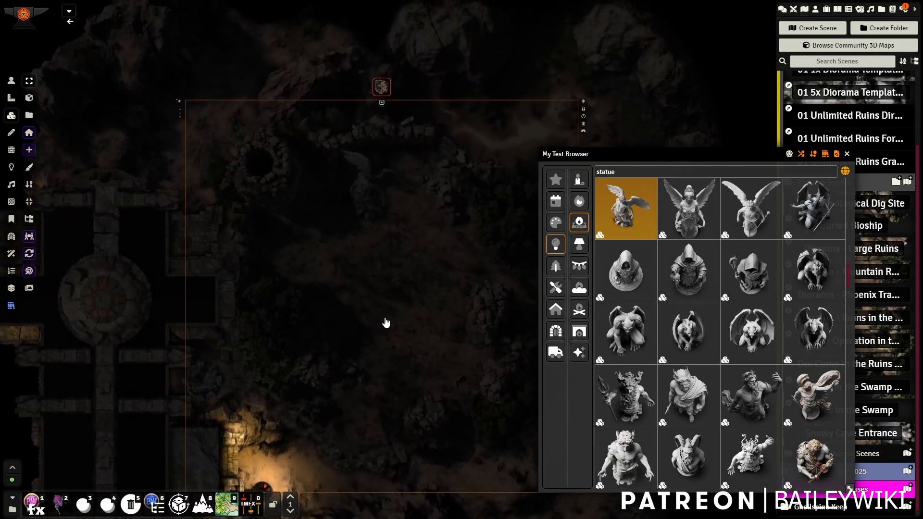
left_click(847, 154)
left_click(154, 505)
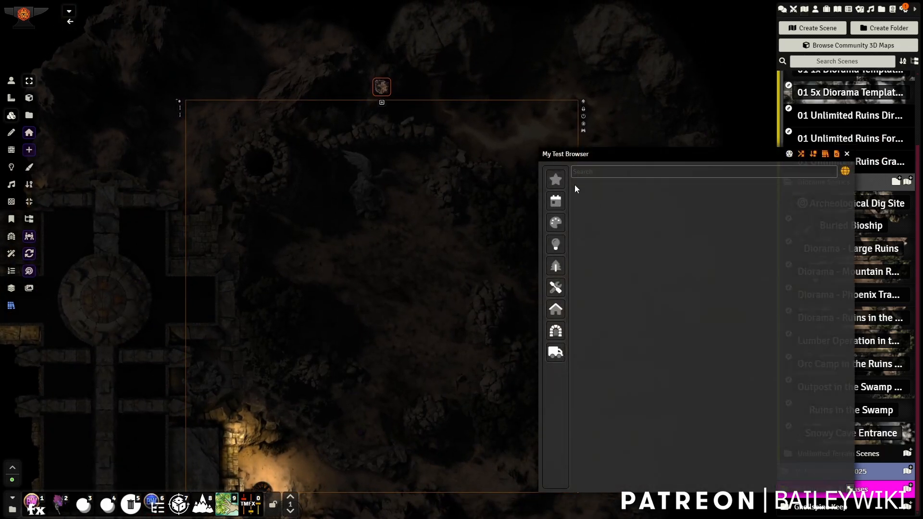
left_click(557, 243)
left_click(580, 202)
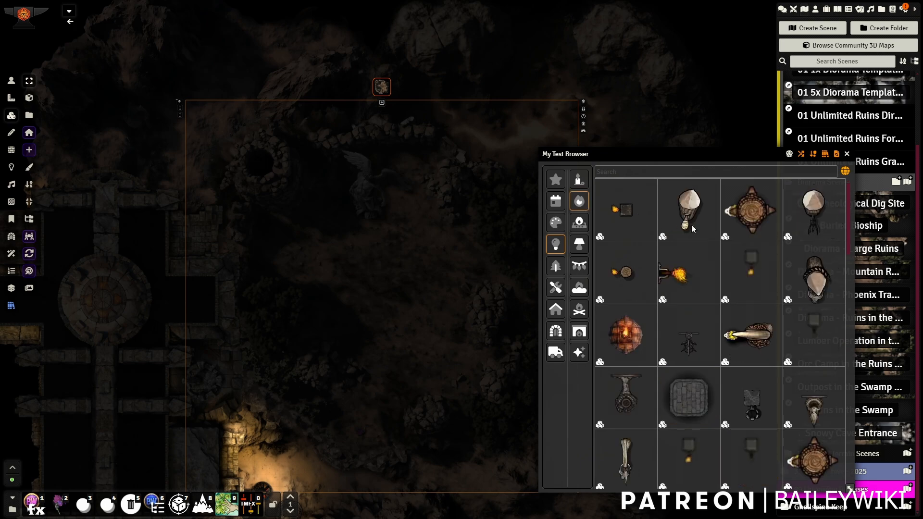
scroll(813, 368, "down", 2)
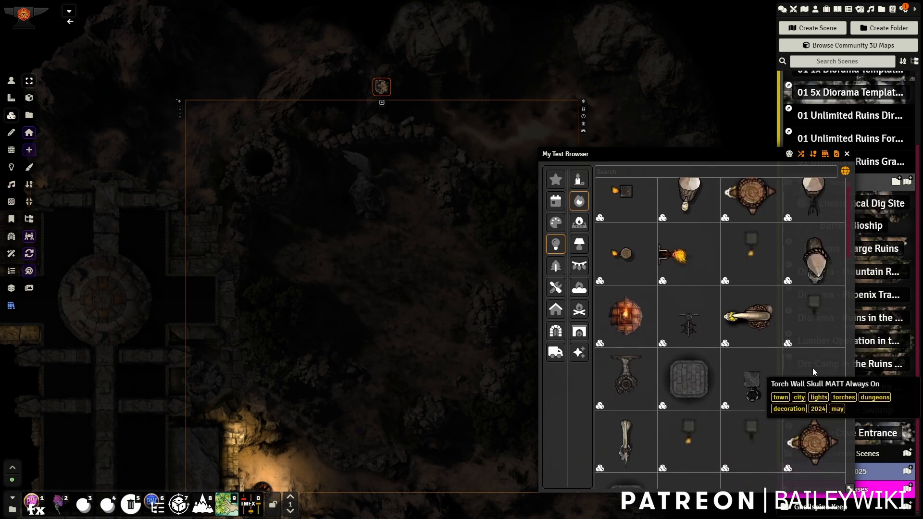
scroll(812, 370, "down", 1)
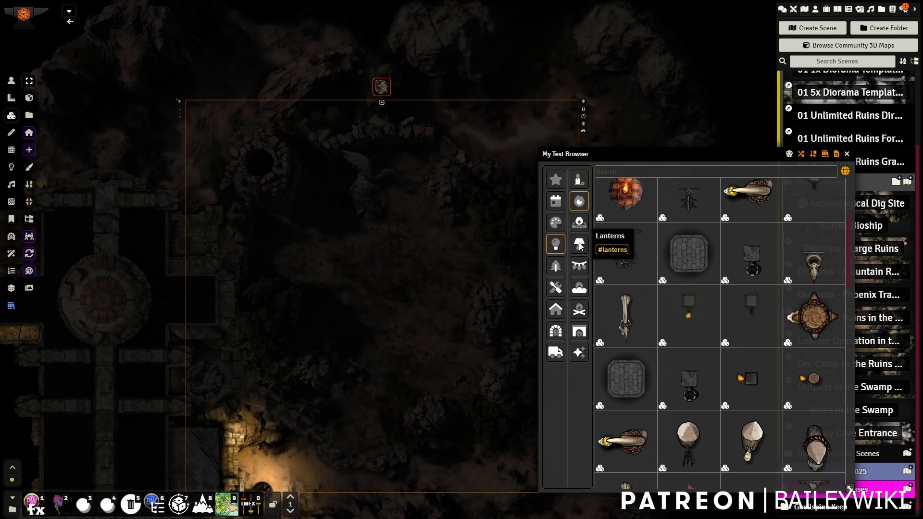
Spawn the Street Lamppost 07 Metal Wood Multi lantern preset just west of the angel statue and close the preset browser.
left_click(579, 244)
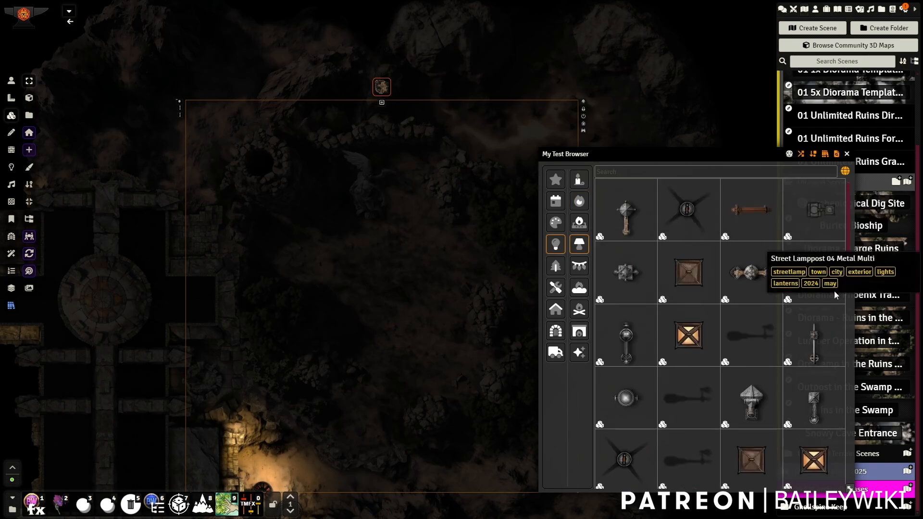
left_click(751, 273)
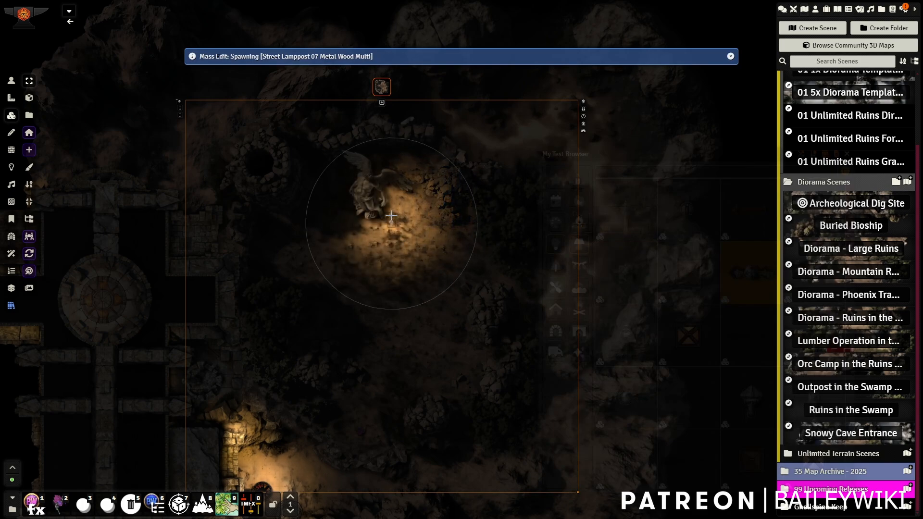
scroll(418, 289, "up", 3)
scroll(421, 299, "up", 2)
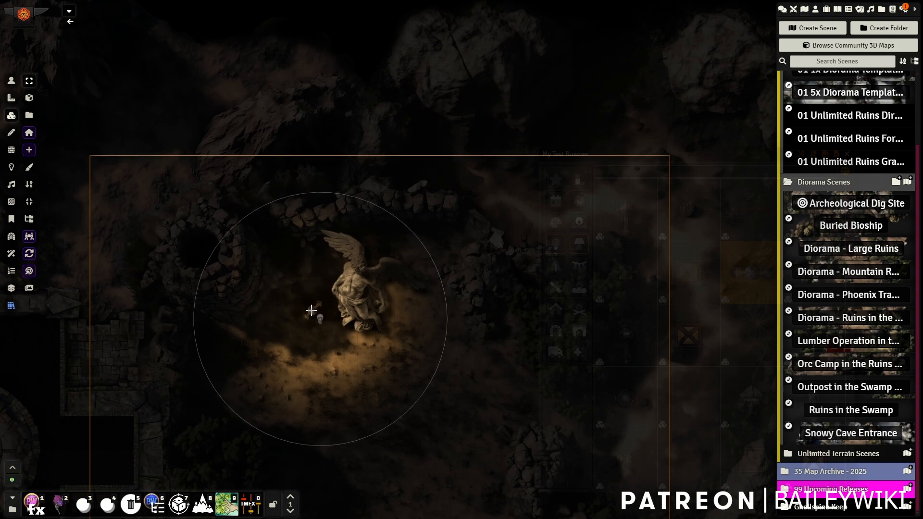
left_click(311, 313)
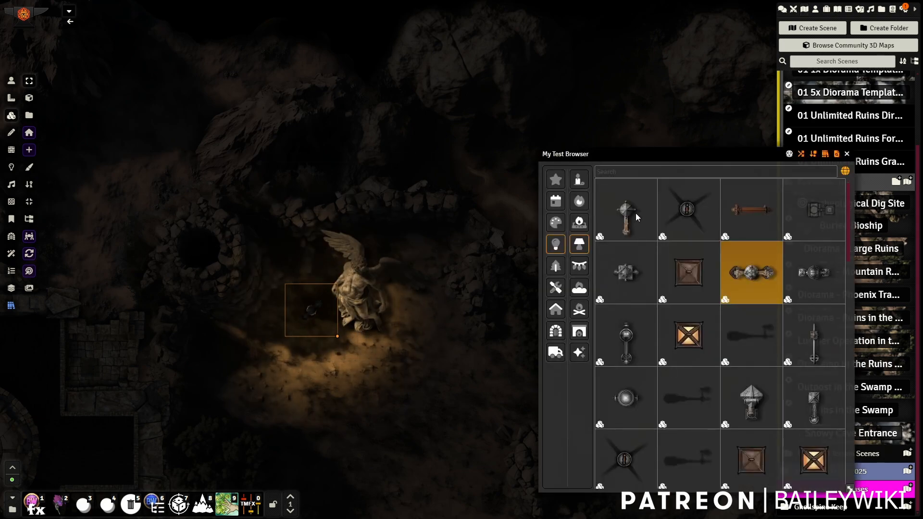
left_click(847, 157)
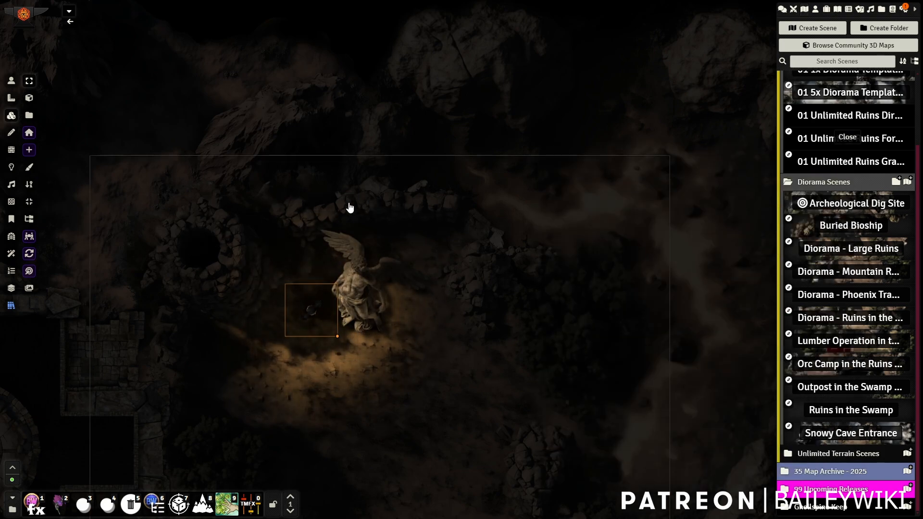
Transition the scene to daylight with the whole church and clearing in view.
scroll(432, 274, "down", 3)
left_click_drag(112, 278, 118, 174)
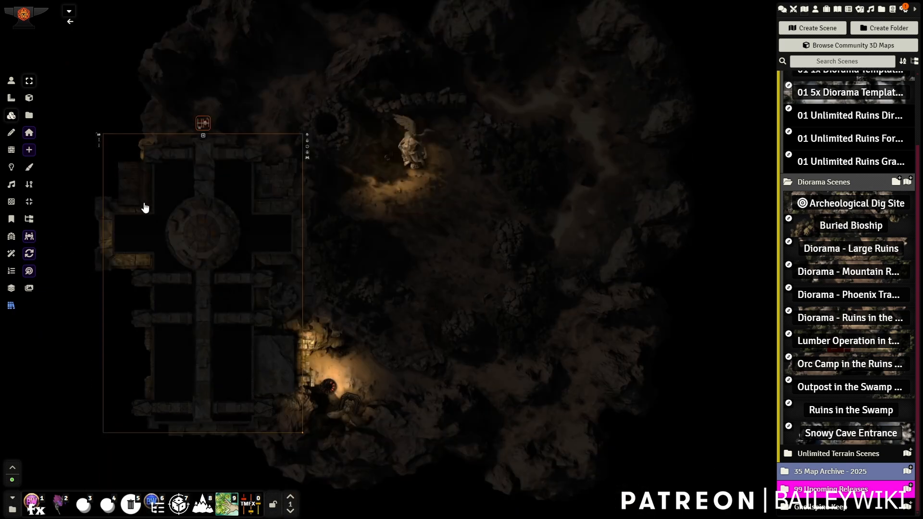
left_click(11, 168)
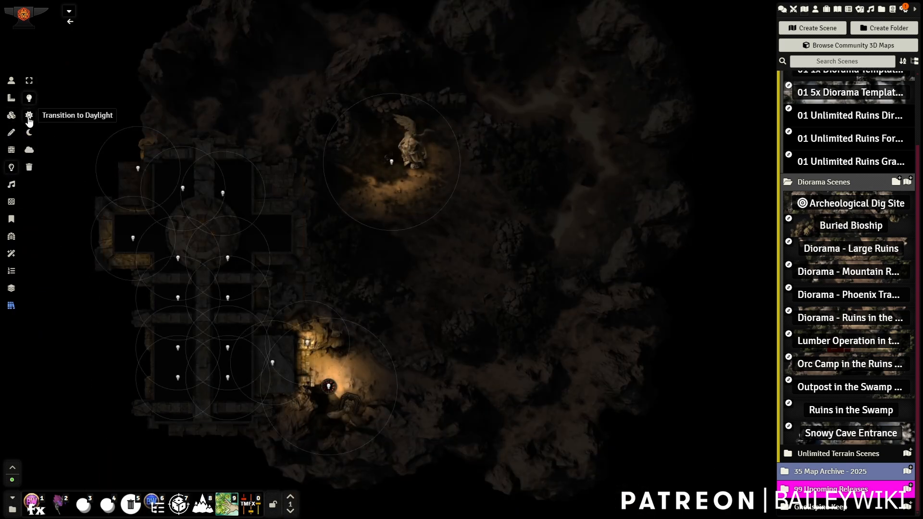
left_click(11, 80)
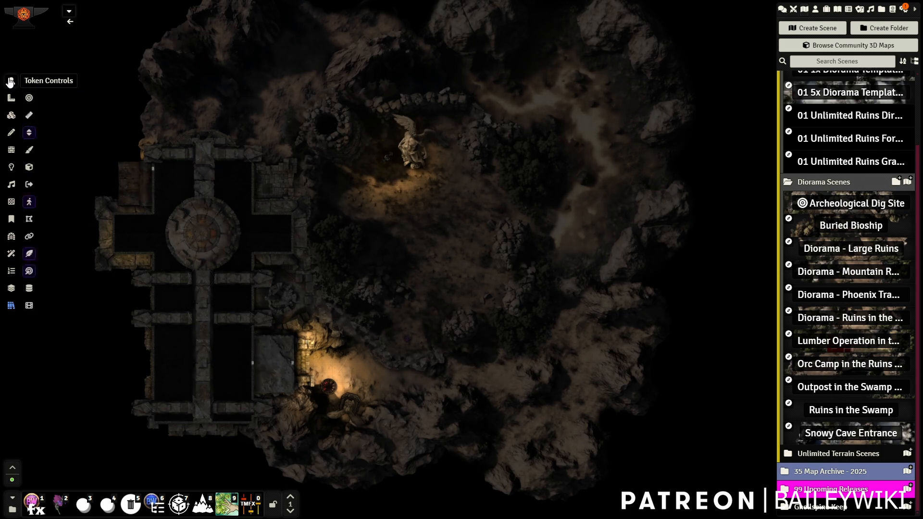
left_click(11, 169)
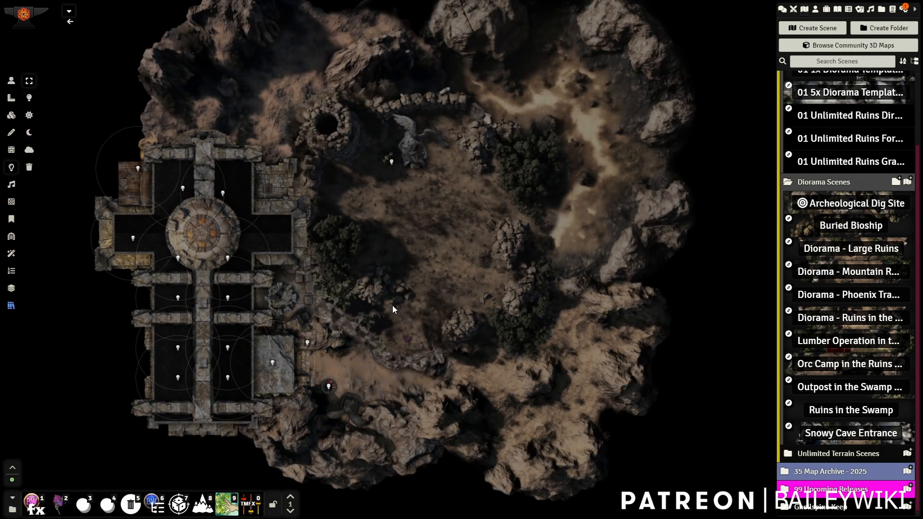
Look over the daylight scene, covering the church, the clearing with the token and the area around the angel statue.
left_click_drag(402, 322, 303, 342)
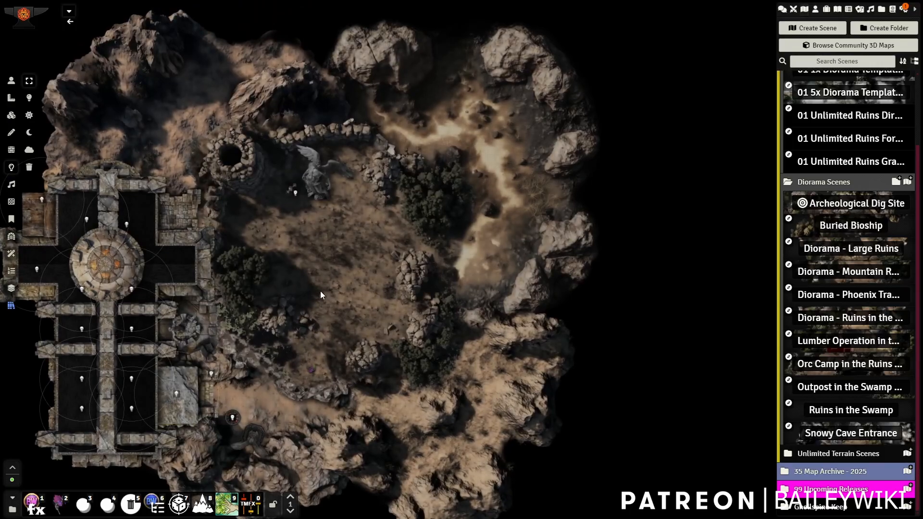
left_click_drag(319, 298, 325, 380)
scroll(321, 368, "up", 5)
scroll(322, 352, "down", 2)
scroll(322, 353, "down", 2)
left_click(11, 80)
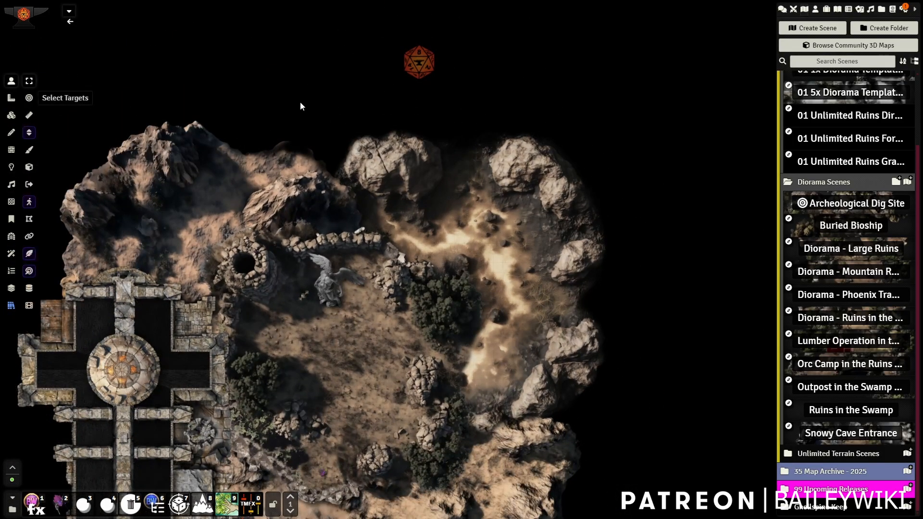
left_click(11, 116)
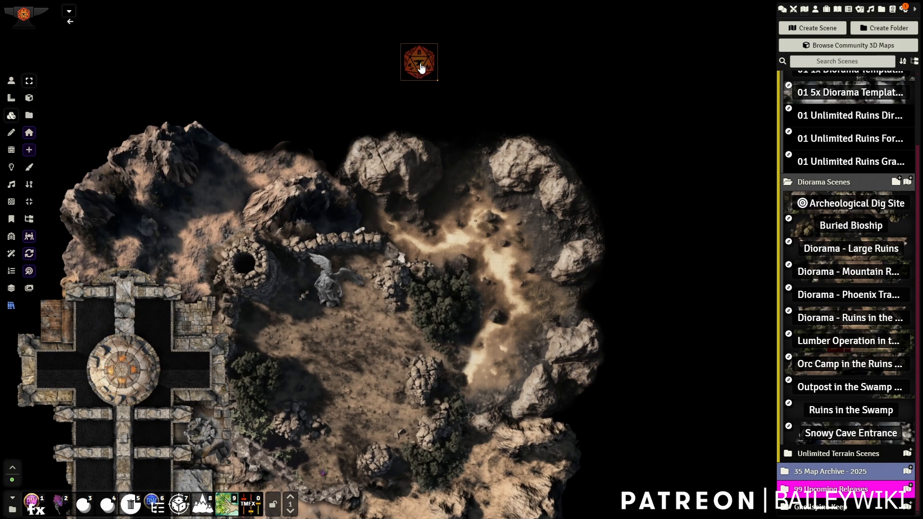
left_click_drag(436, 345, 462, 202)
scroll(462, 206, "down", 3)
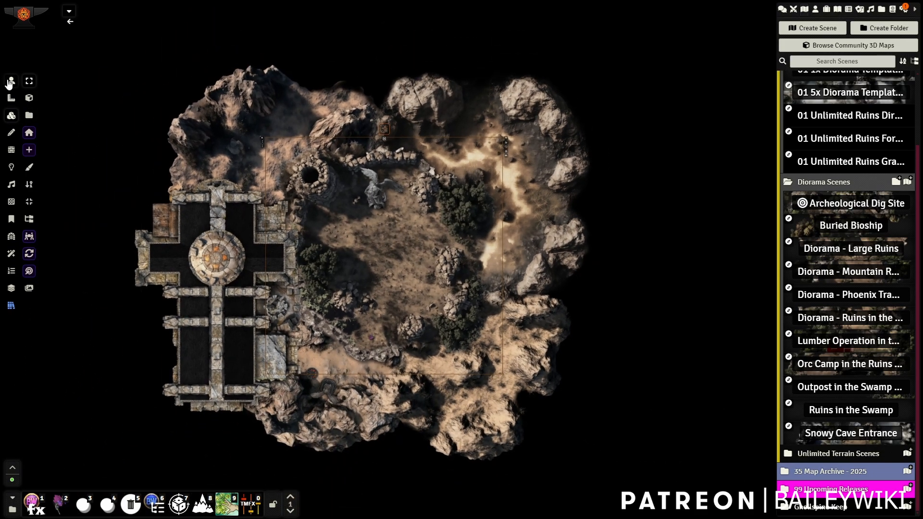
left_click(10, 81)
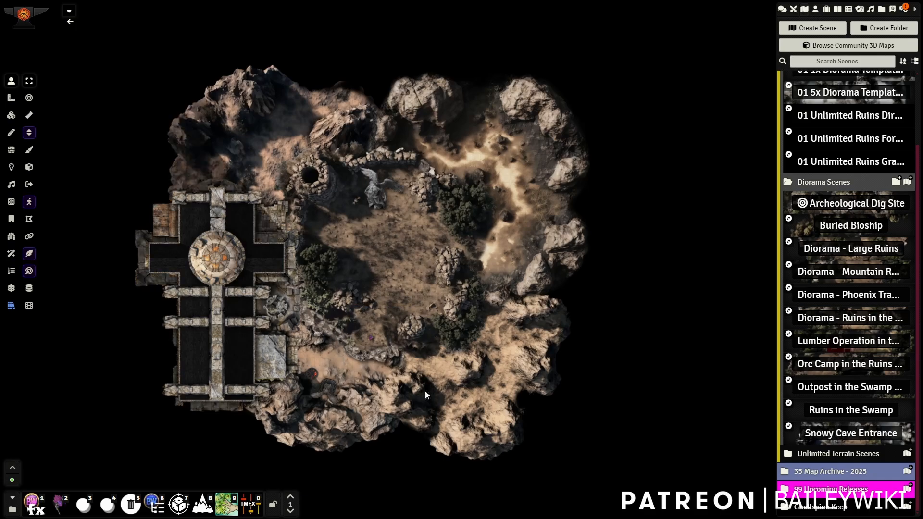
scroll(411, 290, "up", 5)
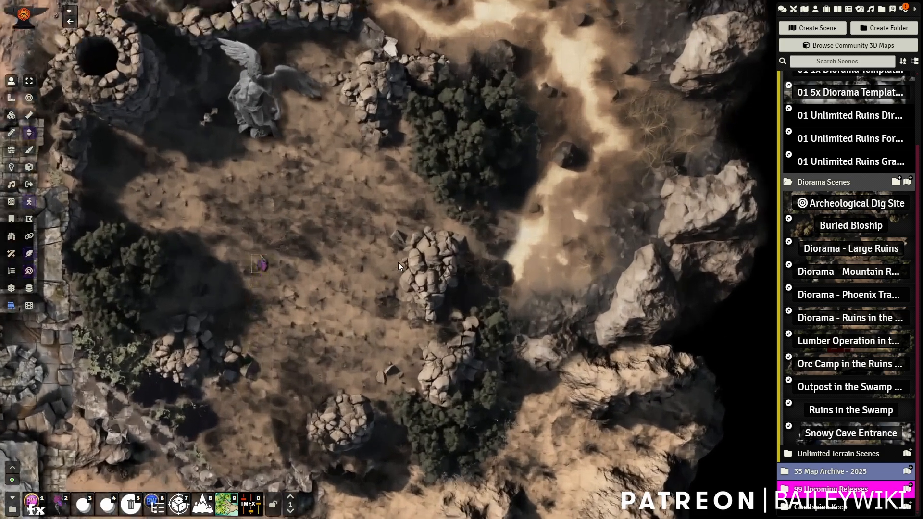
left_click_drag(357, 215, 567, 367)
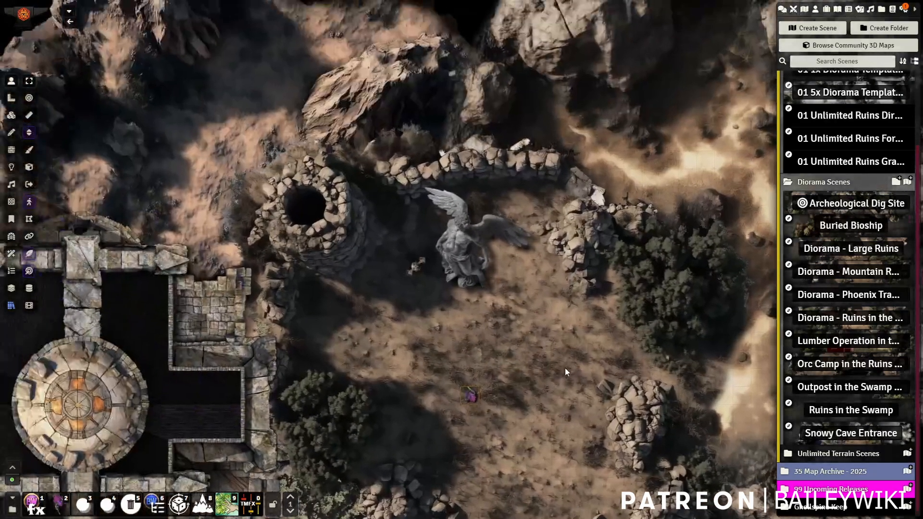
scroll(529, 354, "down", 5)
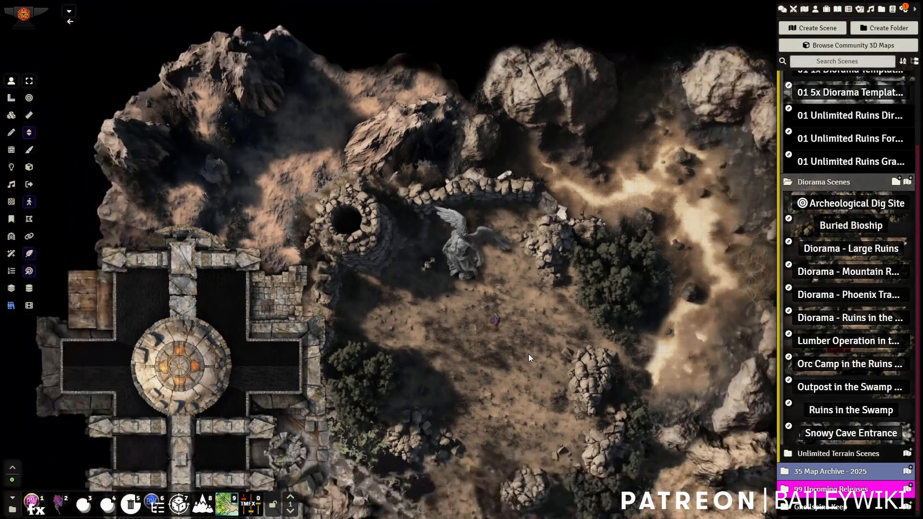
Set the angel statue tile's elevation to 10 ft, check its overhead settings and update the tile.
scroll(502, 346, "up", 5)
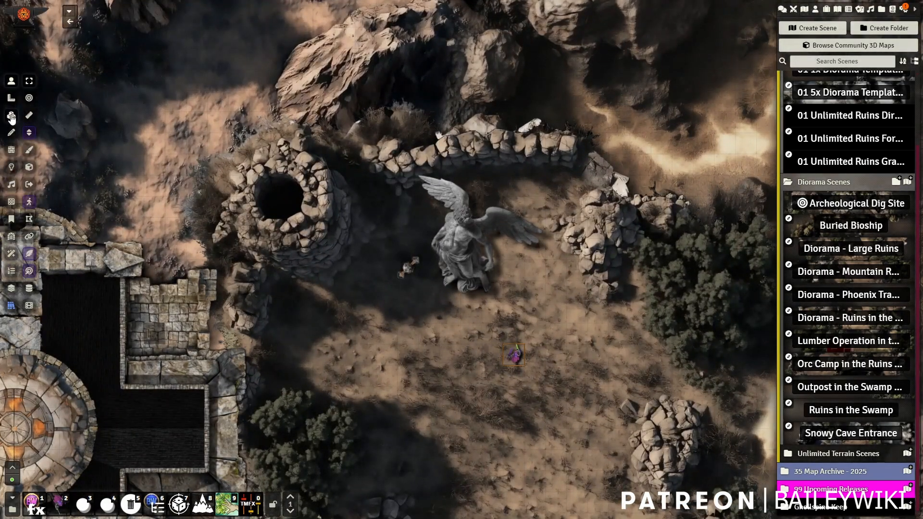
left_click(11, 115)
left_click_drag(380, 154, 369, 157)
type("1")
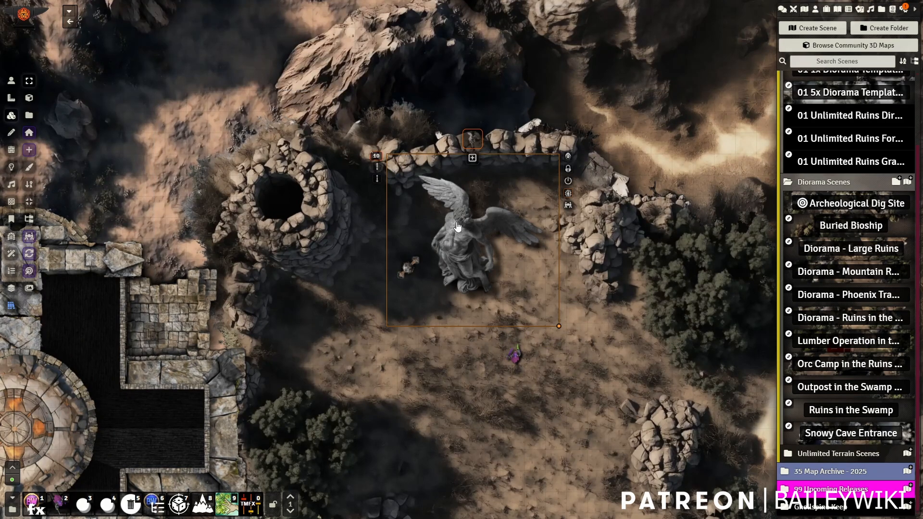
double_click(462, 237)
left_click(426, 170)
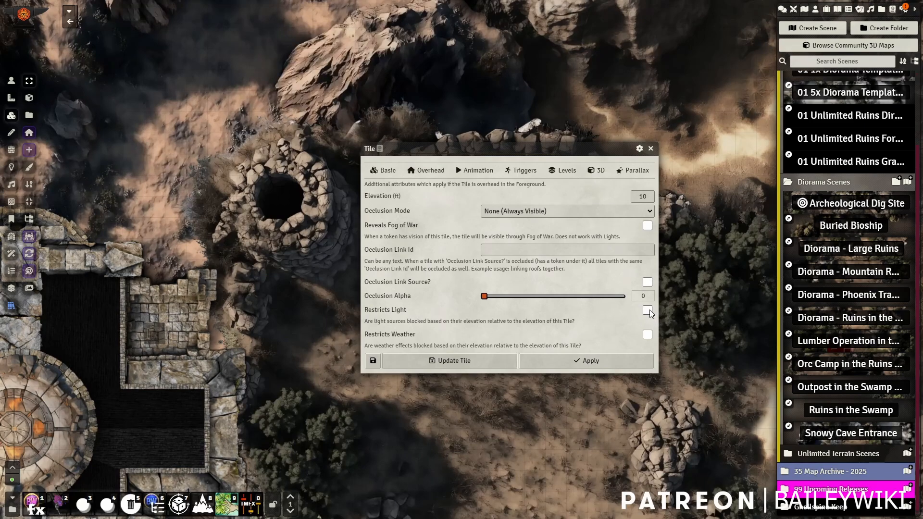
left_click(462, 361)
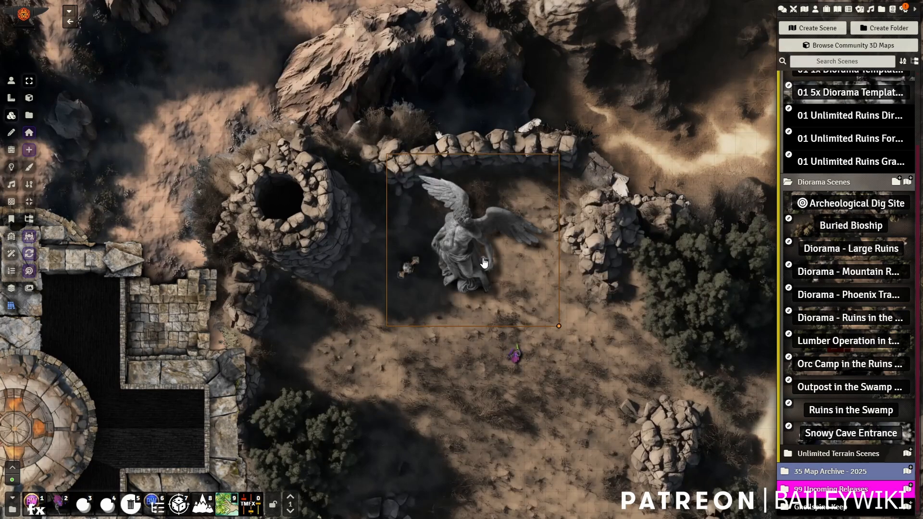
Draw a closed outline of nine connected wall segments around the lower body of the angel statue.
left_click(11, 149)
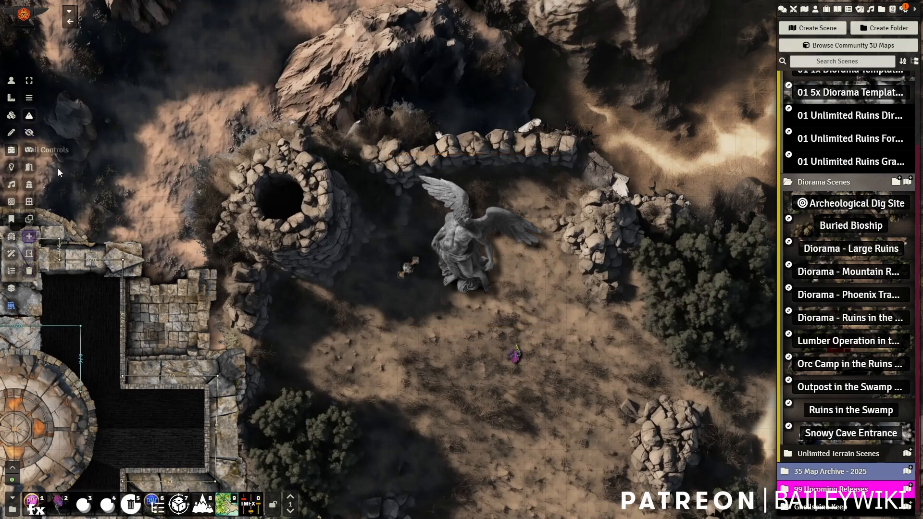
scroll(483, 321, "up", 4)
scroll(459, 294, "up", 2)
left_click_drag(436, 299, 437, 298)
left_click(457, 295, "ctrl")
left_click(476, 303, "ctrl")
left_click(500, 300, "ctrl")
left_click(503, 296, "ctrl")
left_click(500, 264, "ctrl")
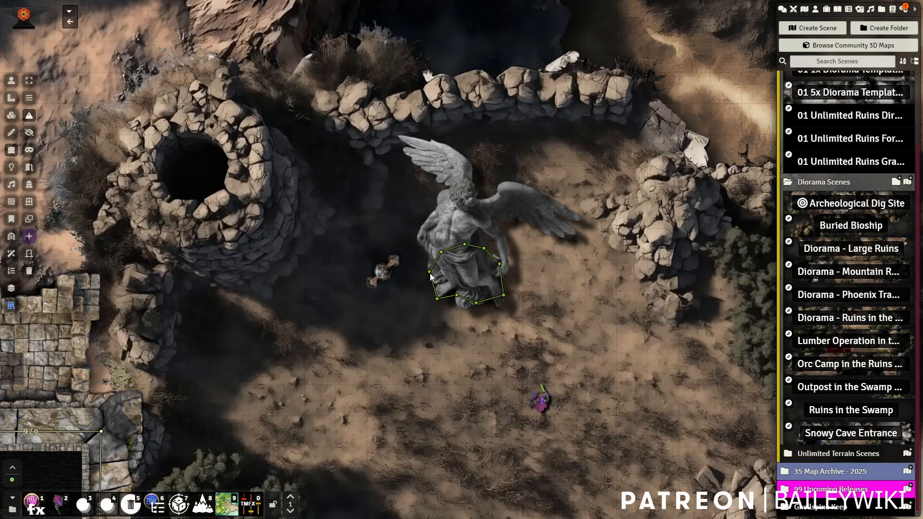
Mass edit the nine walls around the statue, setting both Sound Restriction and Sight Restriction to None, and apply the changes.
left_click(25, 82)
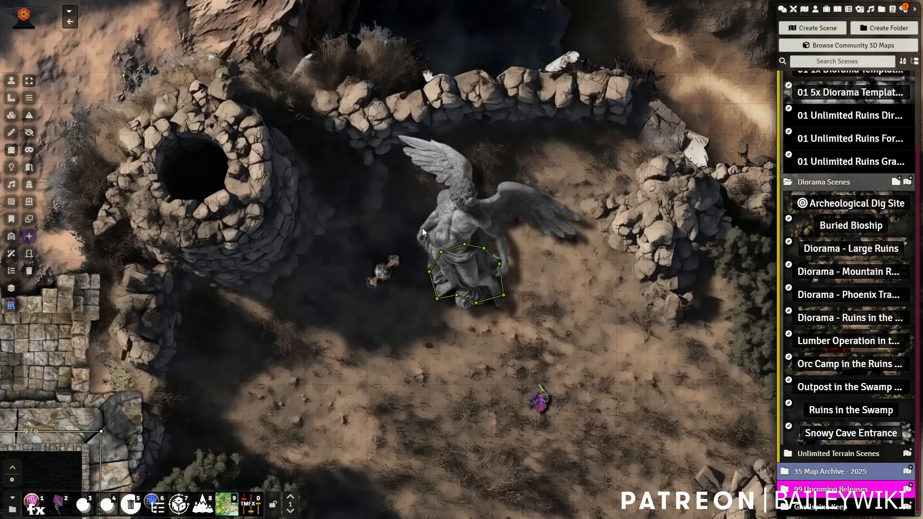
left_click_drag(422, 232, 563, 330)
key("shift+e")
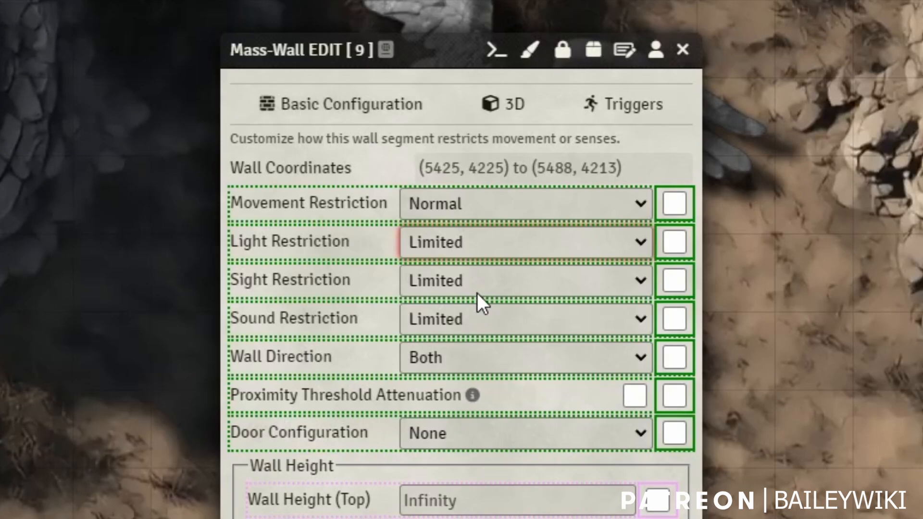
left_click(472, 316)
left_click(454, 350)
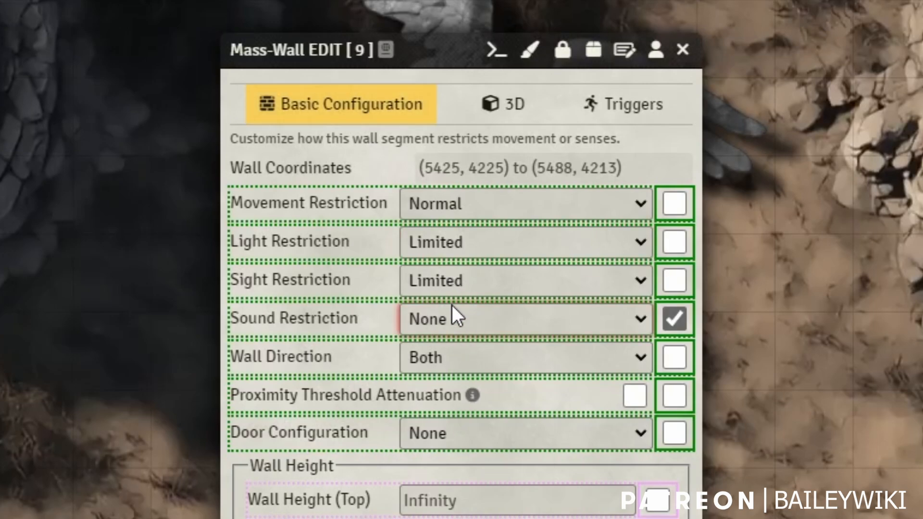
left_click(458, 278)
left_click(451, 312)
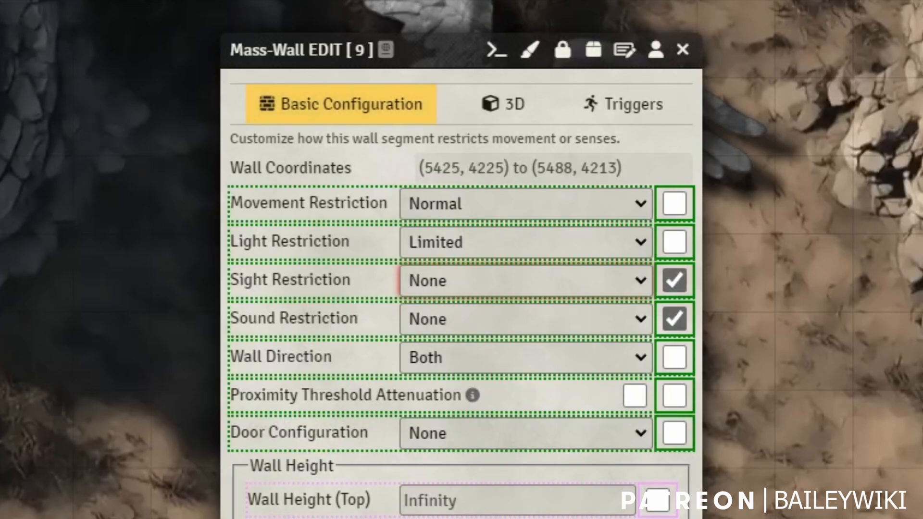
left_click(509, 408)
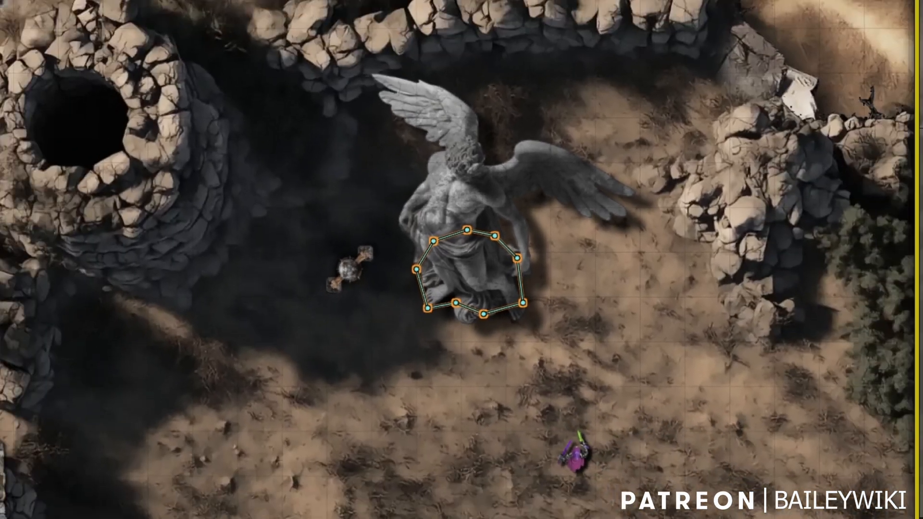
Move the token up to the statue and walk it around the base and beneath the wings to test the walls.
left_click(11, 81)
left_click_drag(548, 407, 517, 313)
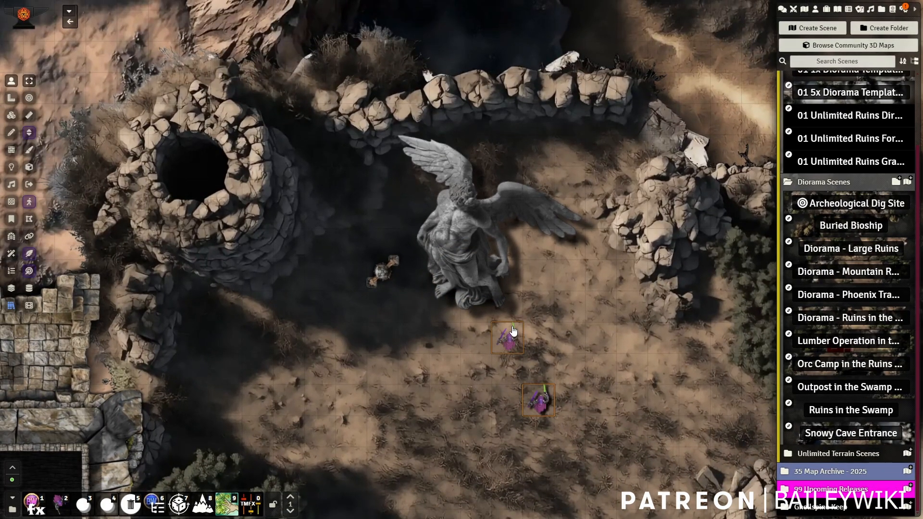
key("Up")
key("Up")
key("Up")
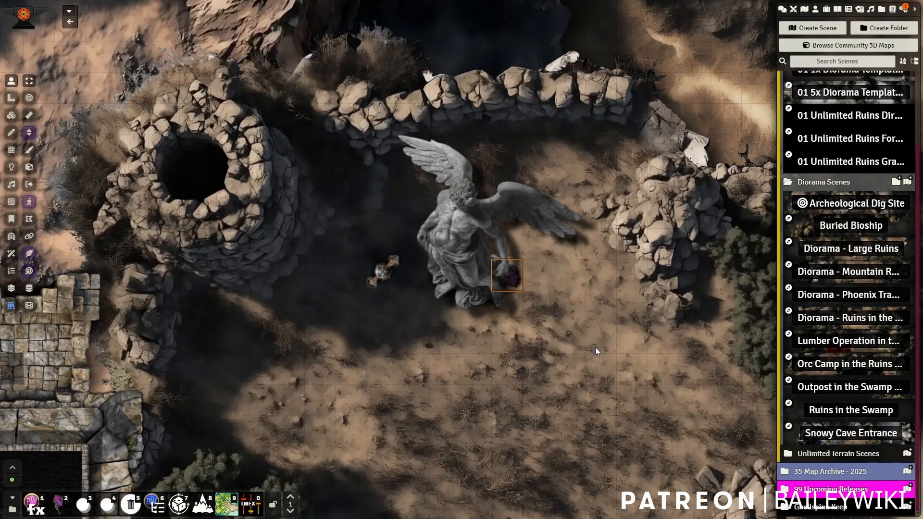
key("Left")
key("Left")
key("Left")
key("Right")
key("Right")
key("Right")
key("Right")
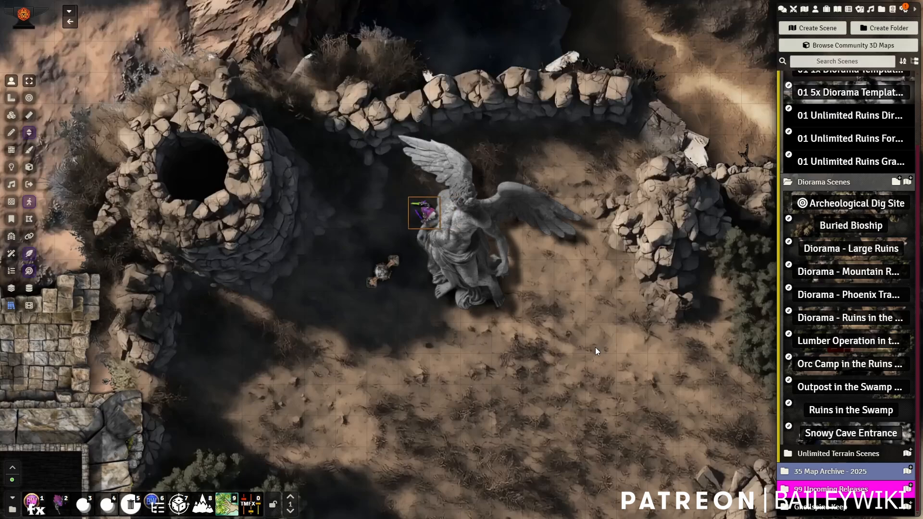
key("Down")
key("Down")
key("Down")
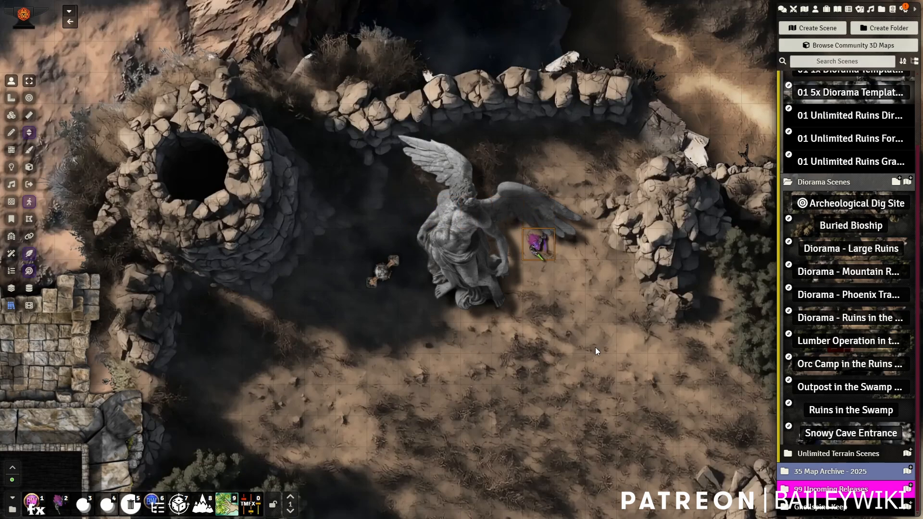
key("Left")
key("Left")
key("Left")
key("Left")
key("Up")
key("Up")
key("Up")
key("Right")
key("Down")
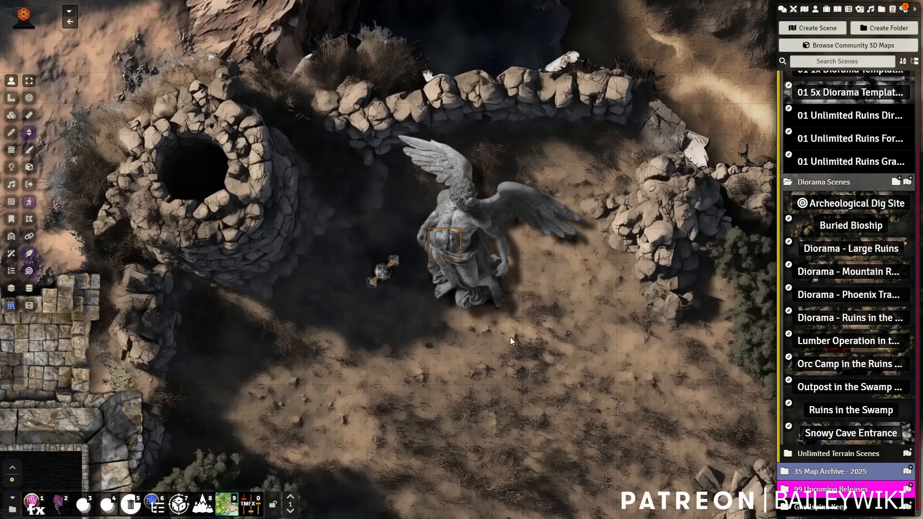
key("Left")
key("Down")
key("Down")
key("Down")
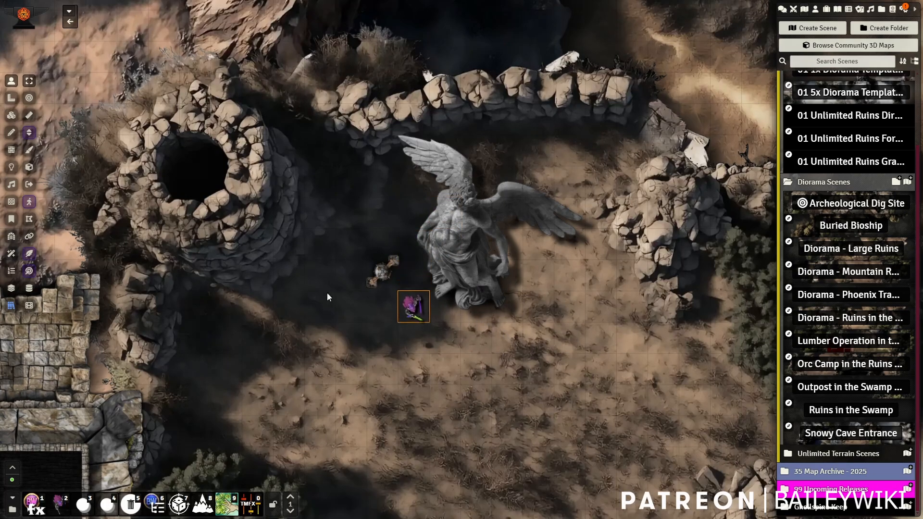
Pull the wall corners at the statue's feet outward so the outline encloses the whole base.
left_click(11, 150)
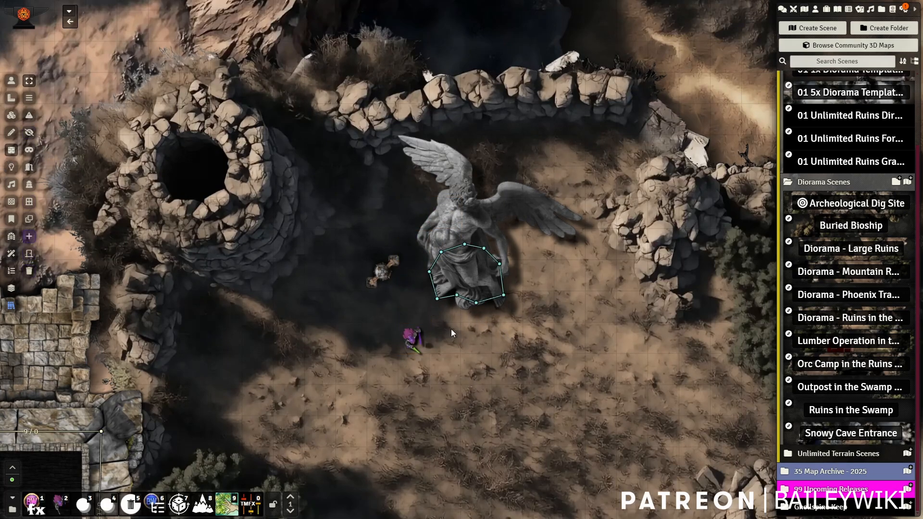
scroll(452, 317, "up", 8)
left_click_drag(454, 315, 506, 336)
left_click(426, 319)
mouse_move(426, 318)
left_mouse_down()
mouse_move(408, 323)
mouse_move(420, 325)
left_mouse_up()
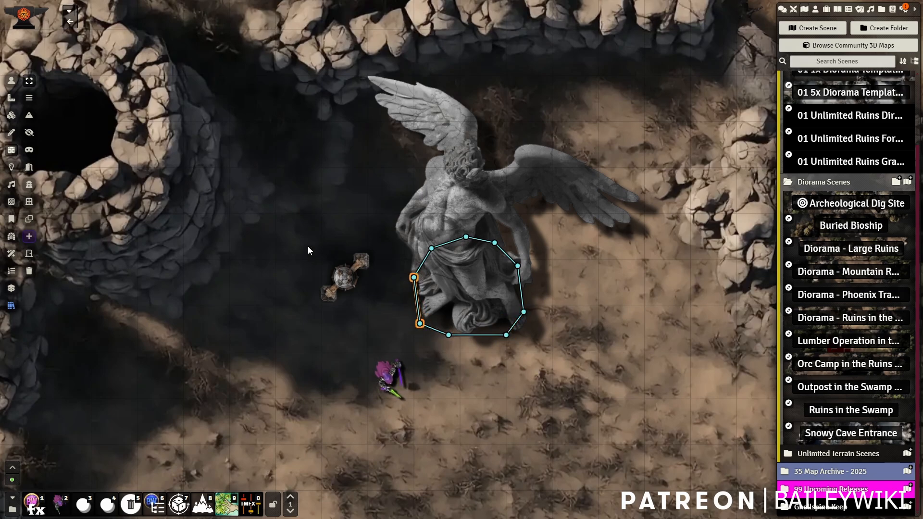
Select the token southwest of the statue and bring the church and clearing back into view.
left_click(11, 80)
left_click(392, 376)
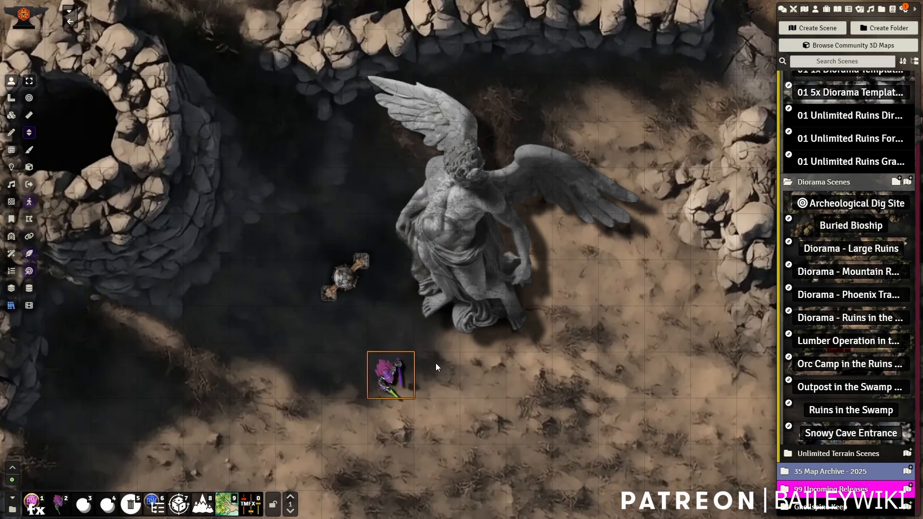
scroll(420, 373, "down", 8)
scroll(474, 290, "down", 3)
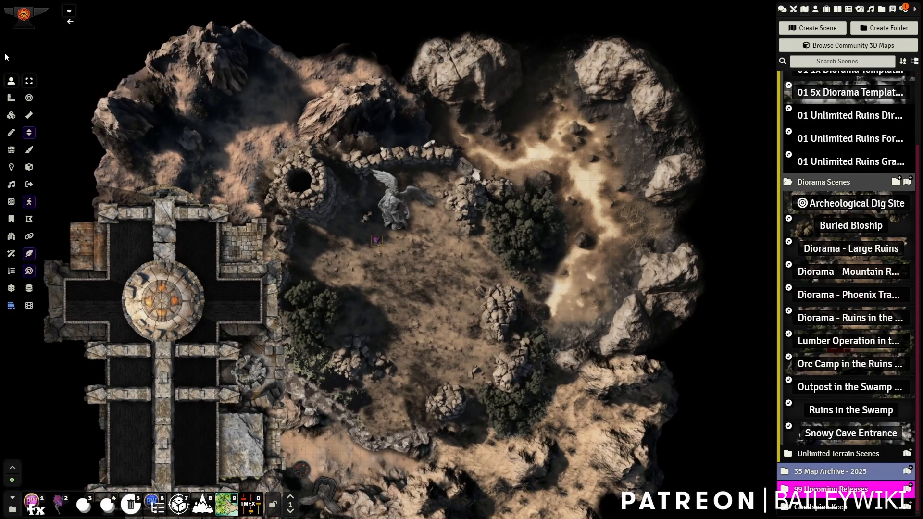
Rename the Diorama - Mountain Ruins scene as "Diorama - Old Church in the Mountains" in its configuration and save the changes.
left_click(70, 14)
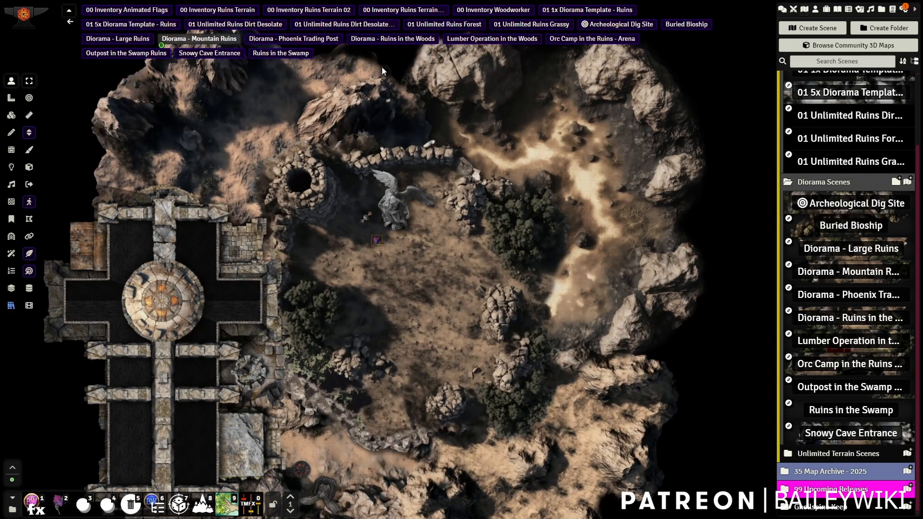
right_click(190, 39)
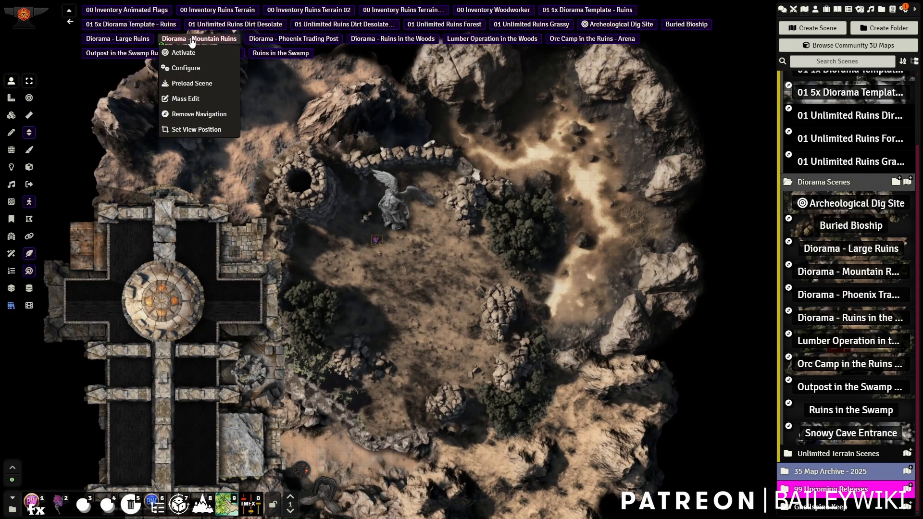
left_click(188, 68)
left_click_drag(567, 181, 486, 182)
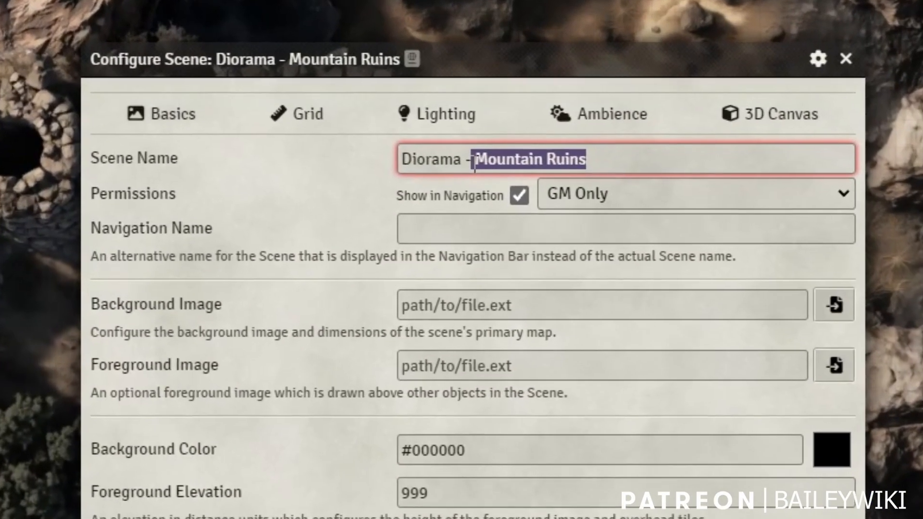
key("BackSpace")
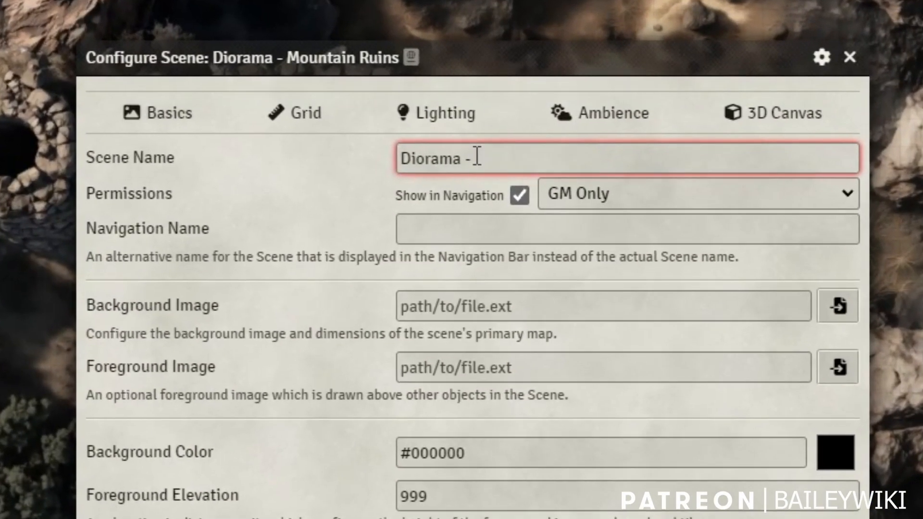
type("Old Church")
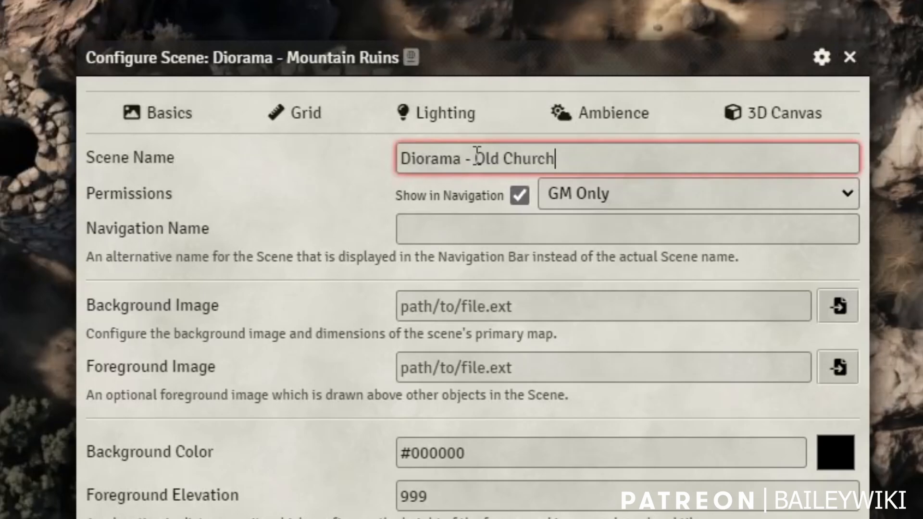
type(" in the Mountains")
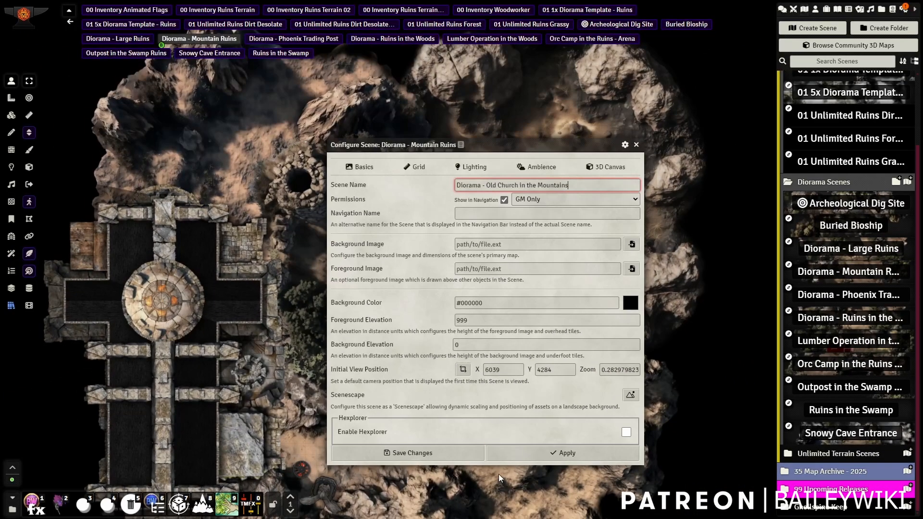
left_click(463, 454)
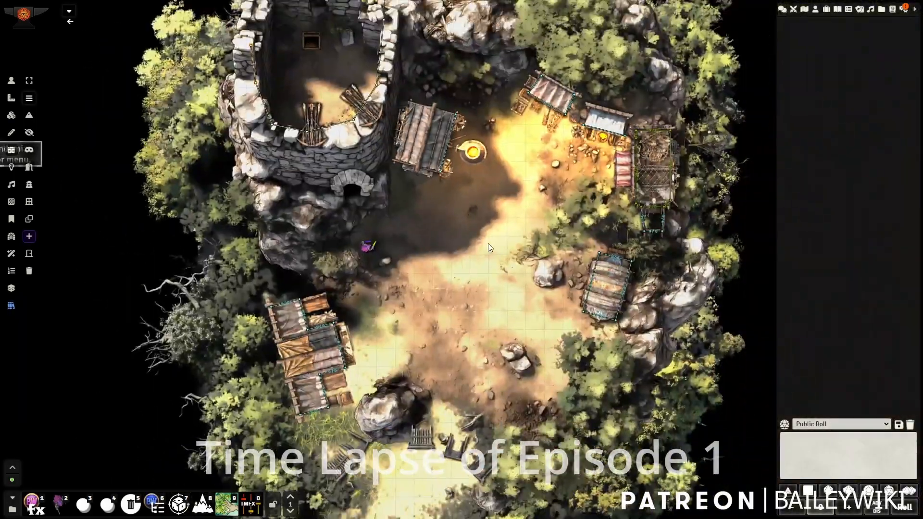
Place the LIGHTING Orcish Torch 03 Skull MATT preset in the forest camp below the ruined tower.
scroll(489, 243, "up", 3)
left_click(11, 116)
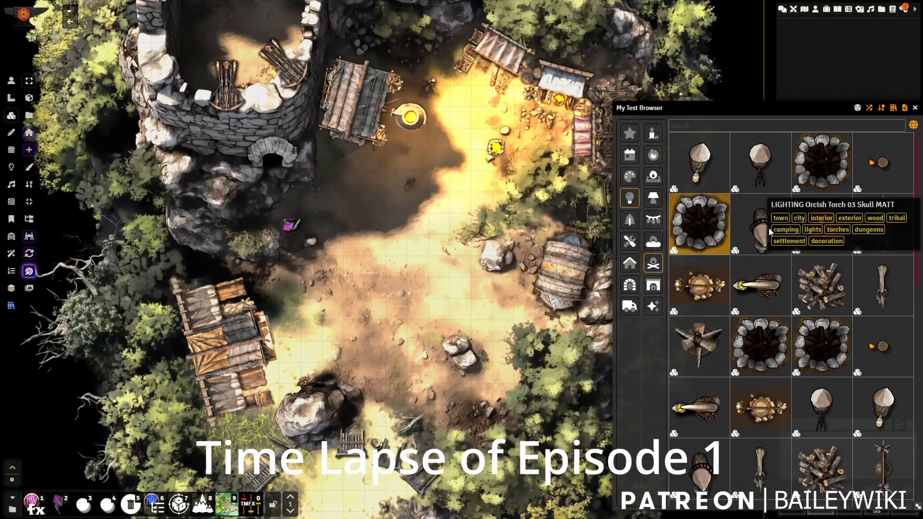
left_click(769, 232)
left_click(455, 255)
Select the light source in the camp and edit and apply its settings with Mass Edit.
left_click(11, 81)
left_click(11, 167)
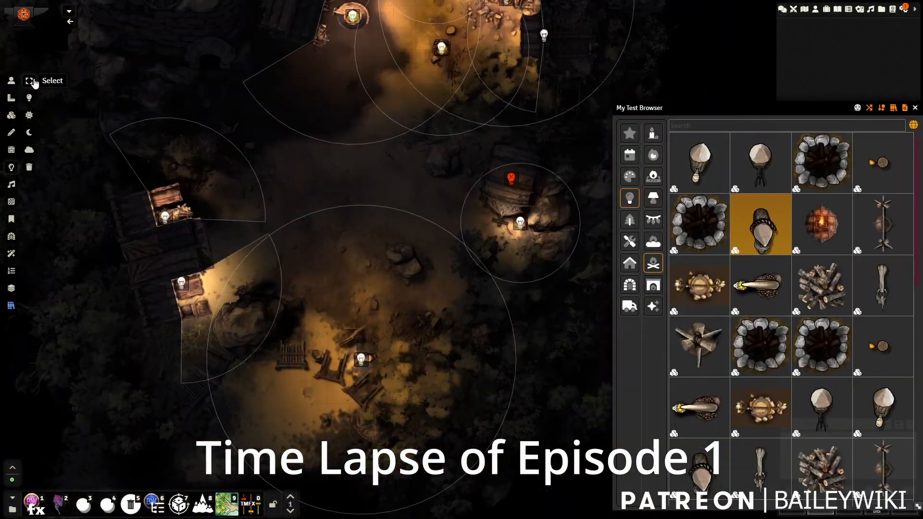
left_click(31, 82)
key("shift+e")
scroll(516, 320, "down", 4)
left_click(498, 392)
left_click(452, 501)
Place the first torch preset from the lights category on the south wall of the ruined tower.
left_click(11, 115)
left_click(700, 163)
left_click(285, 205)
Mass edit the tower's connected walls and move the token inside the tower.
left_click(11, 149)
double_click(270, 192)
key("shift+e")
left_click(453, 439)
left_click(11, 81)
left_click_drag(315, 339, 248, 140)
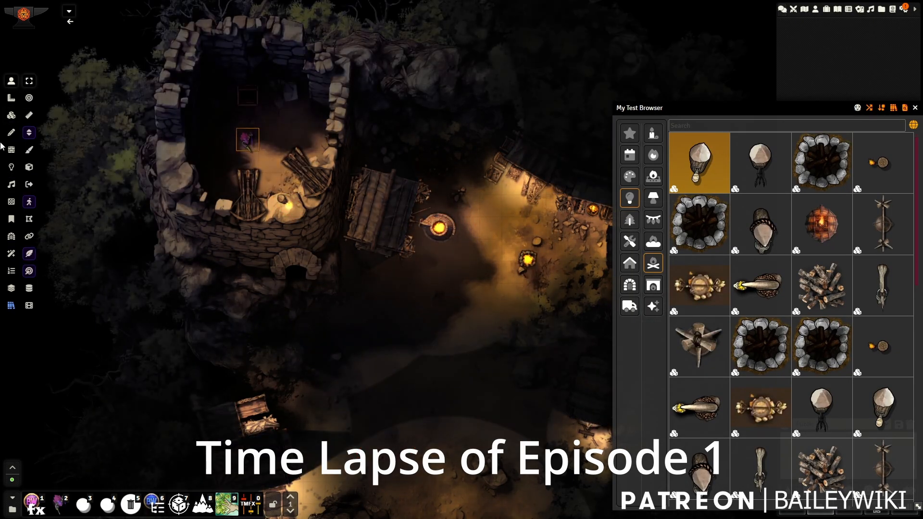
Switch the preset browser away from the lights category and look through the presets of another category.
left_click(47, 167)
left_click(630, 176)
left_click(653, 177)
left_click(677, 220)
left_click_drag(800, 103, 722, 30)
scroll(757, 356, "down", 6)
left_click_drag(754, 298, 296, 244)
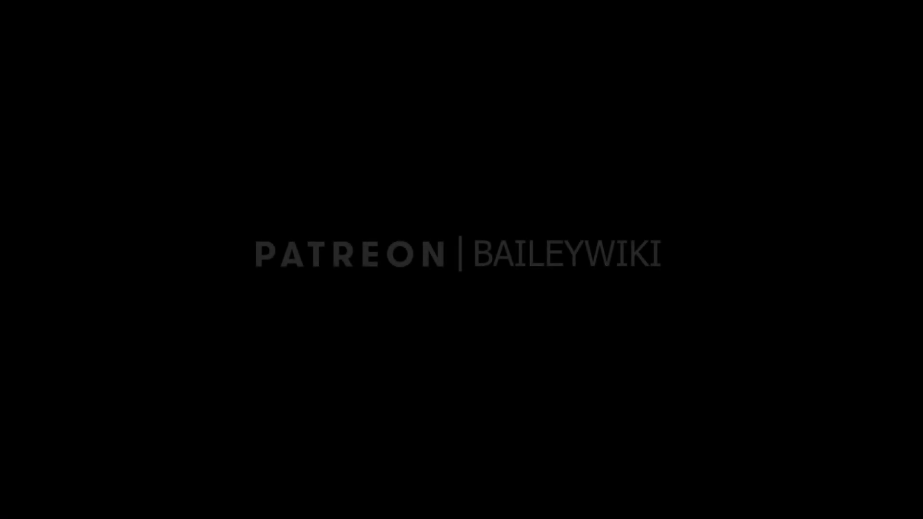